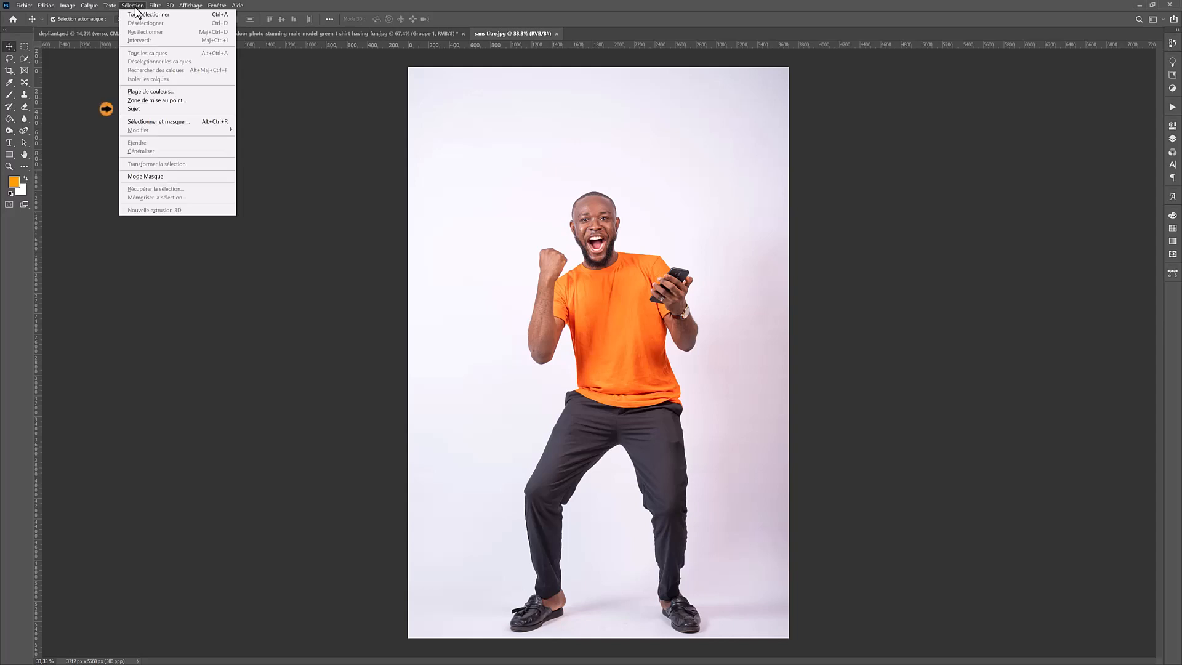
# Cut the man out of the photo by selecting the subject, unlocking the background layer, and masking it with the mask applied permanently
pyautogui.click(147, 111)
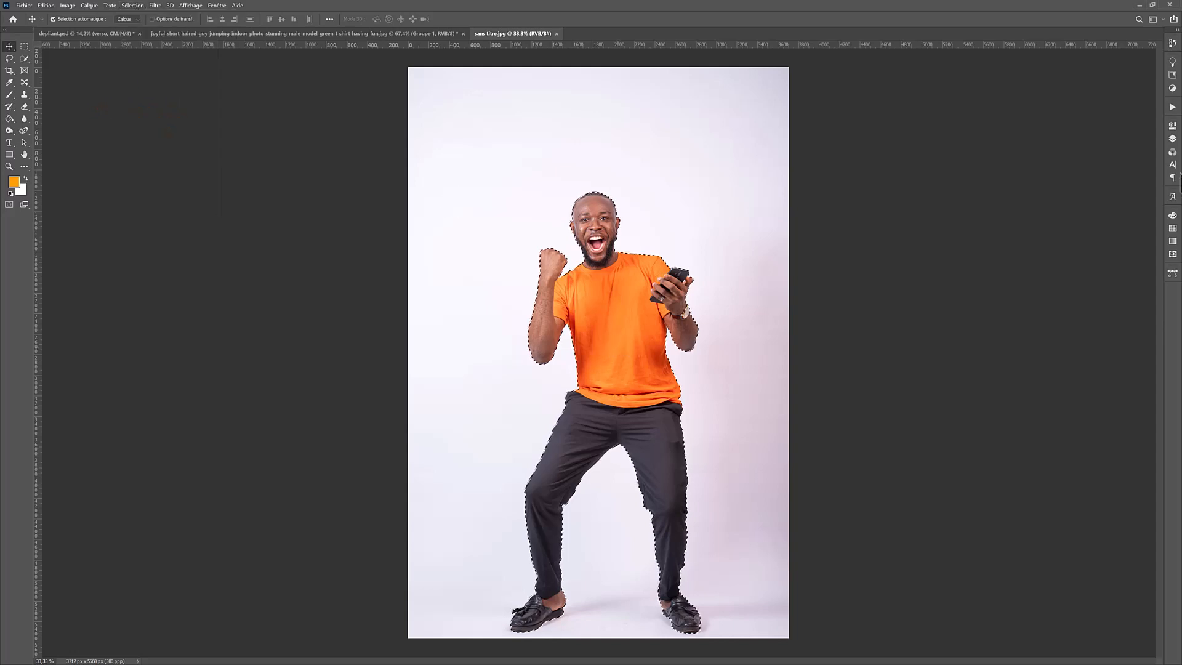
pyautogui.click(1171, 140)
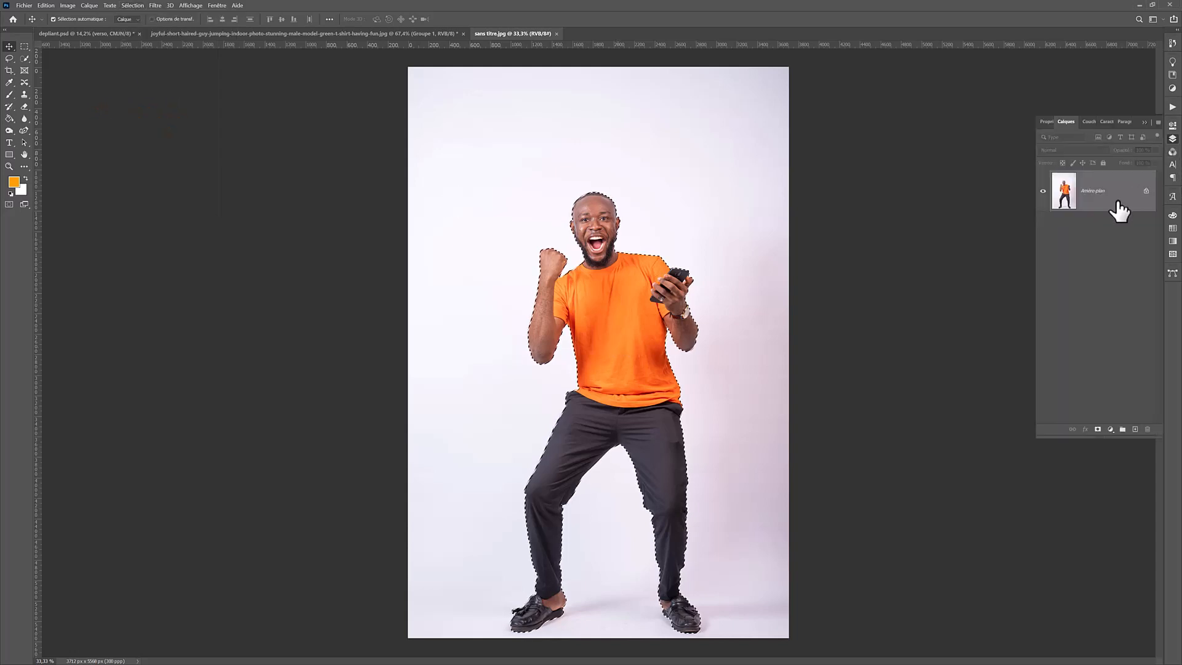
pyautogui.click(1149, 196)
pyautogui.click(1097, 429)
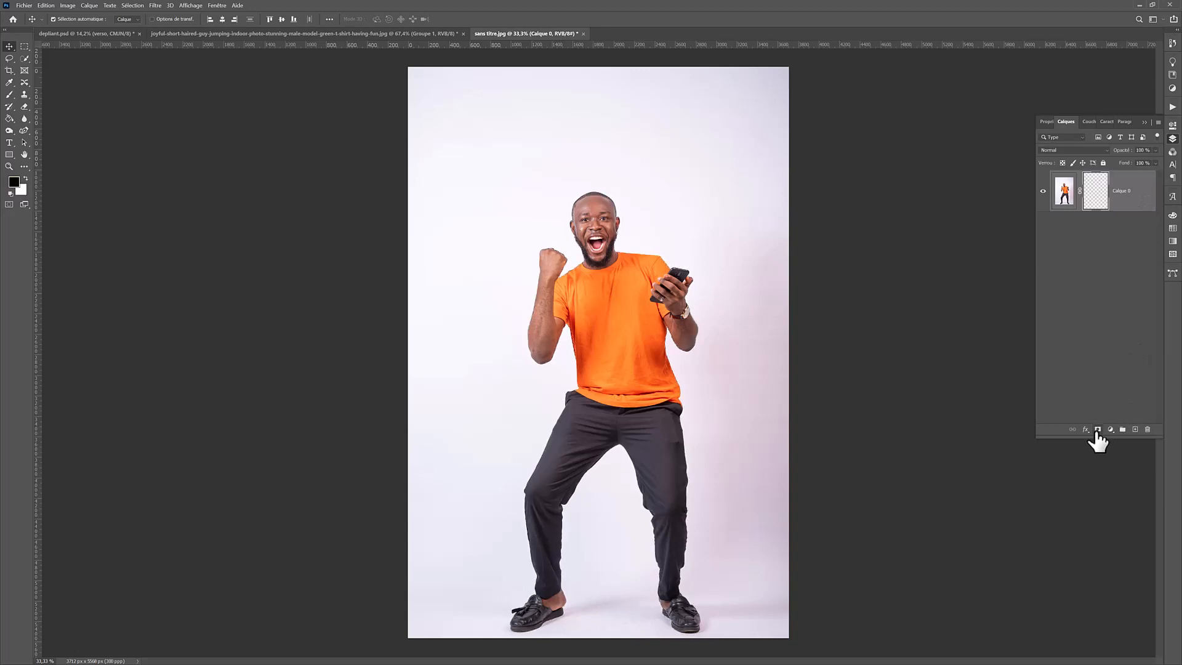
pyautogui.moveTo(1124, 182); pyautogui.dragTo(1146, 428)
# Duplicate the cut-out layer and hide the original below it
pyautogui.moveTo(1113, 233); pyautogui.dragTo(1134, 429)
pyautogui.click(1043, 232)
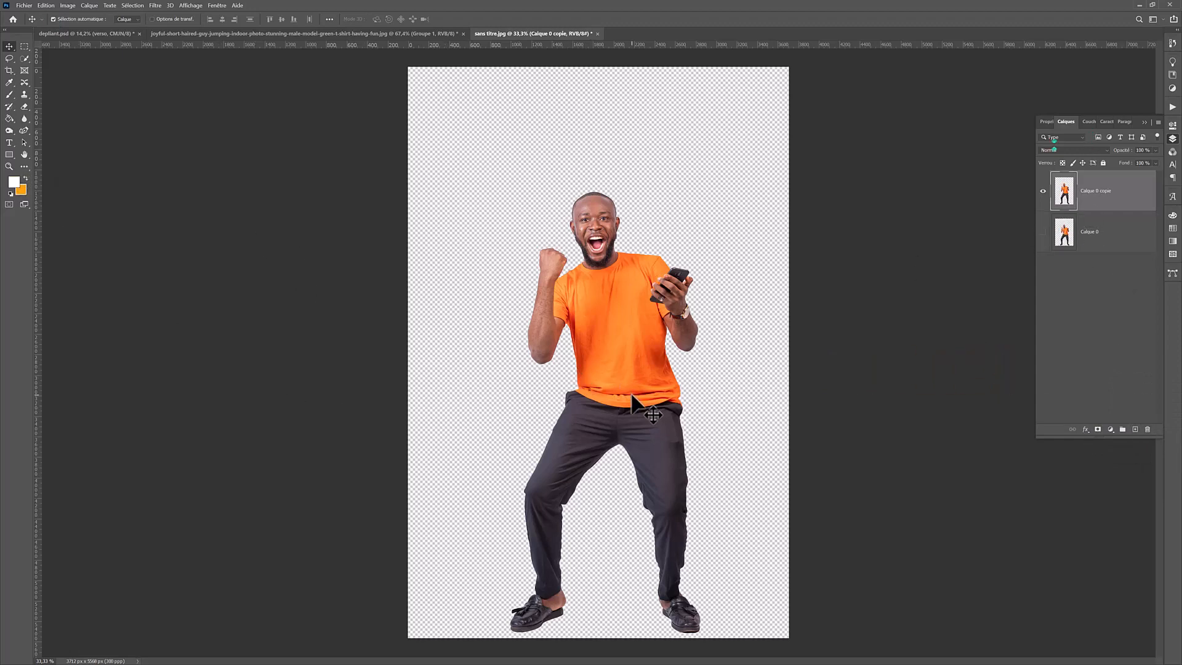
# Draw a loose Lasso selection around the man's head, following the neckline of the shirt
pyautogui.scroll(4, 632, 396)
pyautogui.scroll(1, 623, 129)
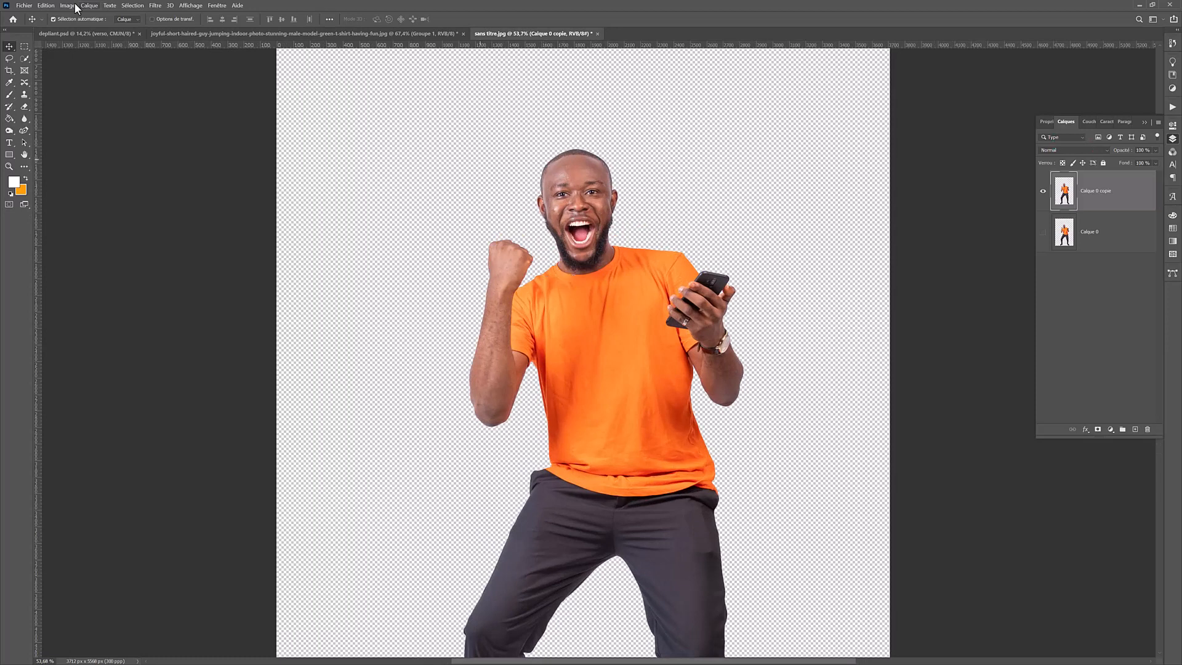
pyautogui.press('l')
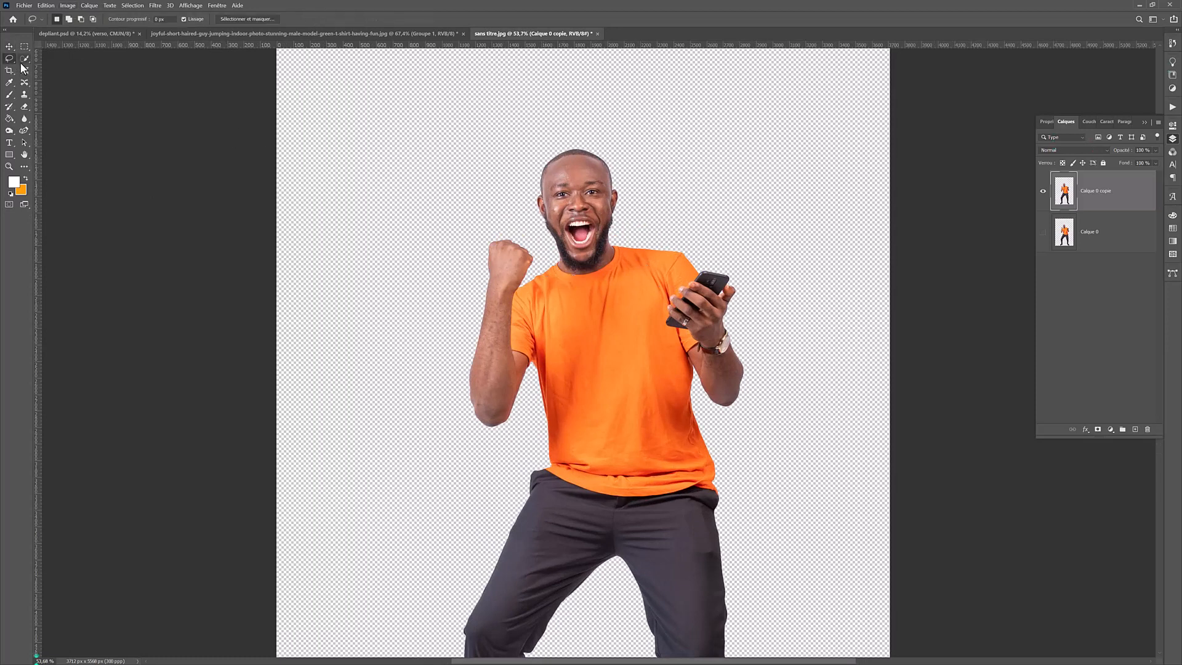
pyautogui.click(24, 60)
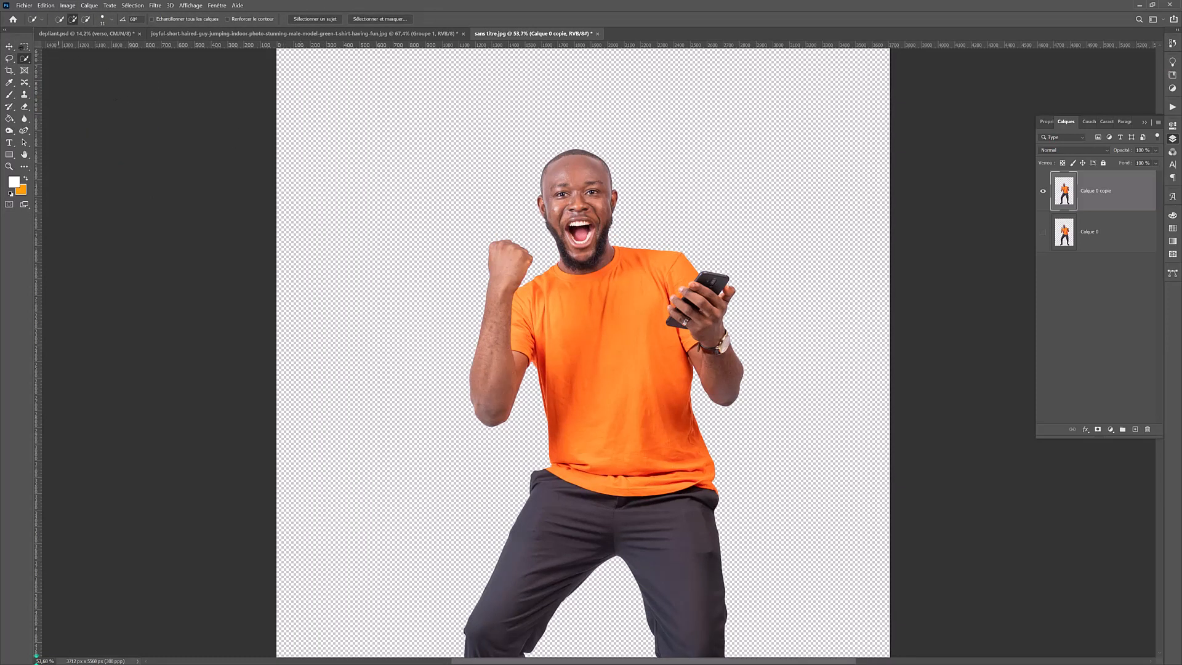
pyautogui.click(9, 59)
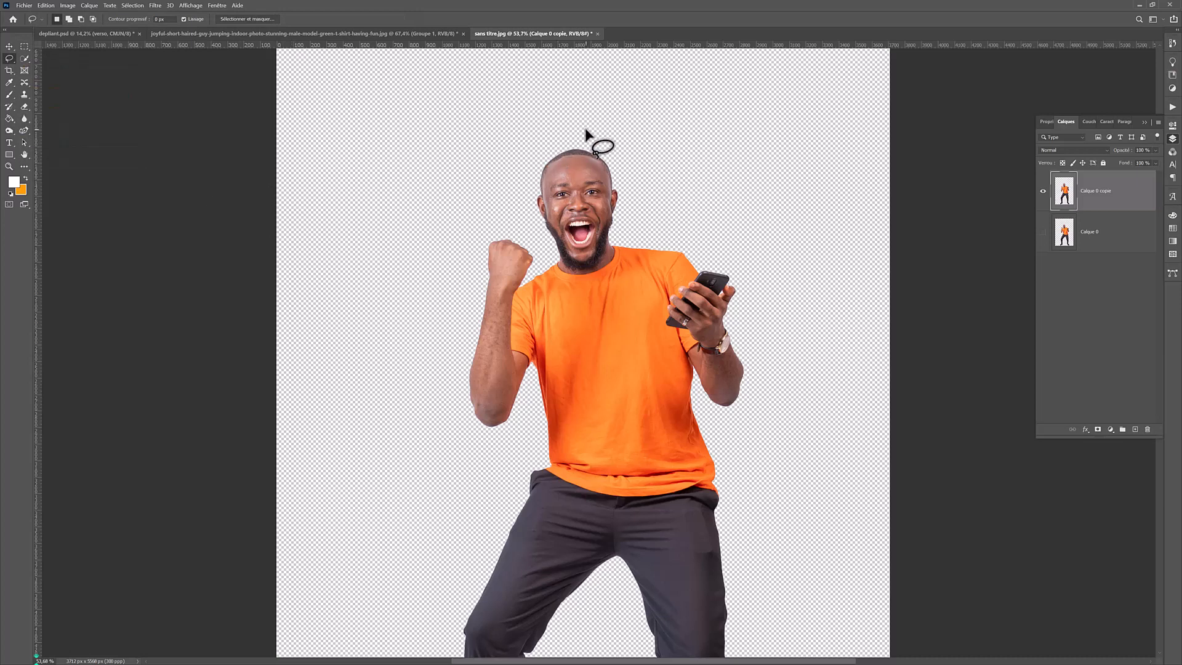
pyautogui.moveTo(595, 132)
pyautogui.mouseDown()
pyautogui.moveTo(533, 144)
pyautogui.moveTo(523, 157)
pyautogui.moveTo(548, 252)
pyautogui.moveTo(574, 273)
pyautogui.moveTo(609, 266)
pyautogui.moveTo(636, 234)
pyautogui.moveTo(647, 193)
pyautogui.moveTo(593, 132)
pyautogui.mouseUp()
# Add a new empty layer and copy the selected head from the cut-out layer onto it
pyautogui.click(1134, 429)
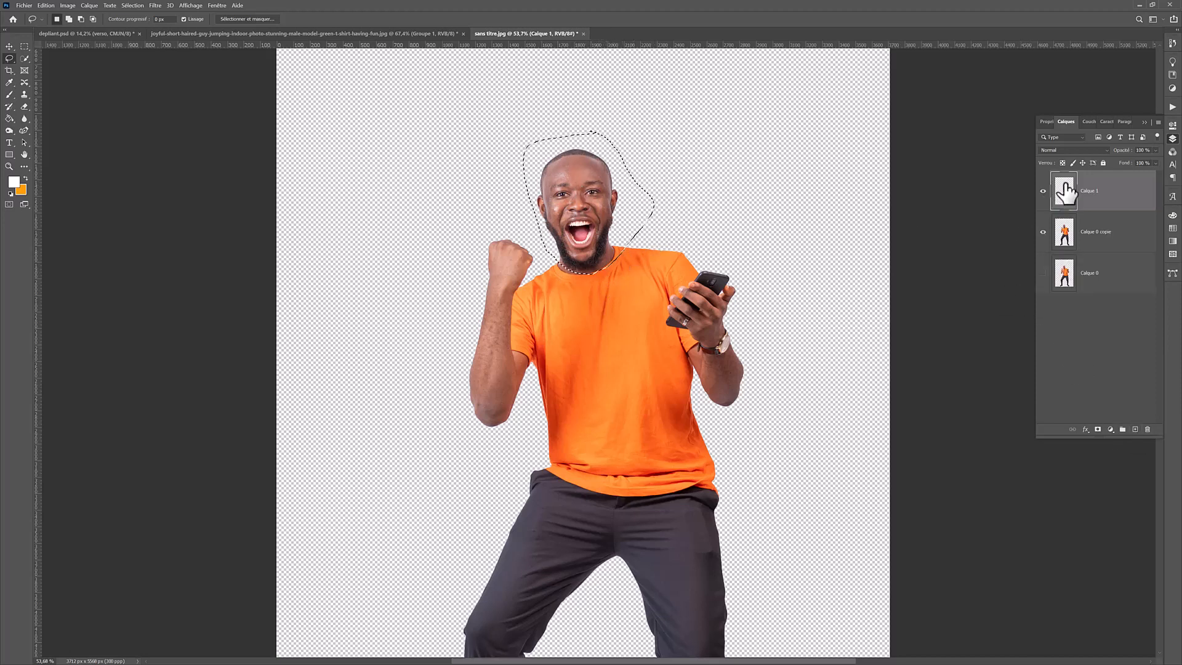
pyautogui.click(1076, 236)
pyautogui.click(1087, 209)
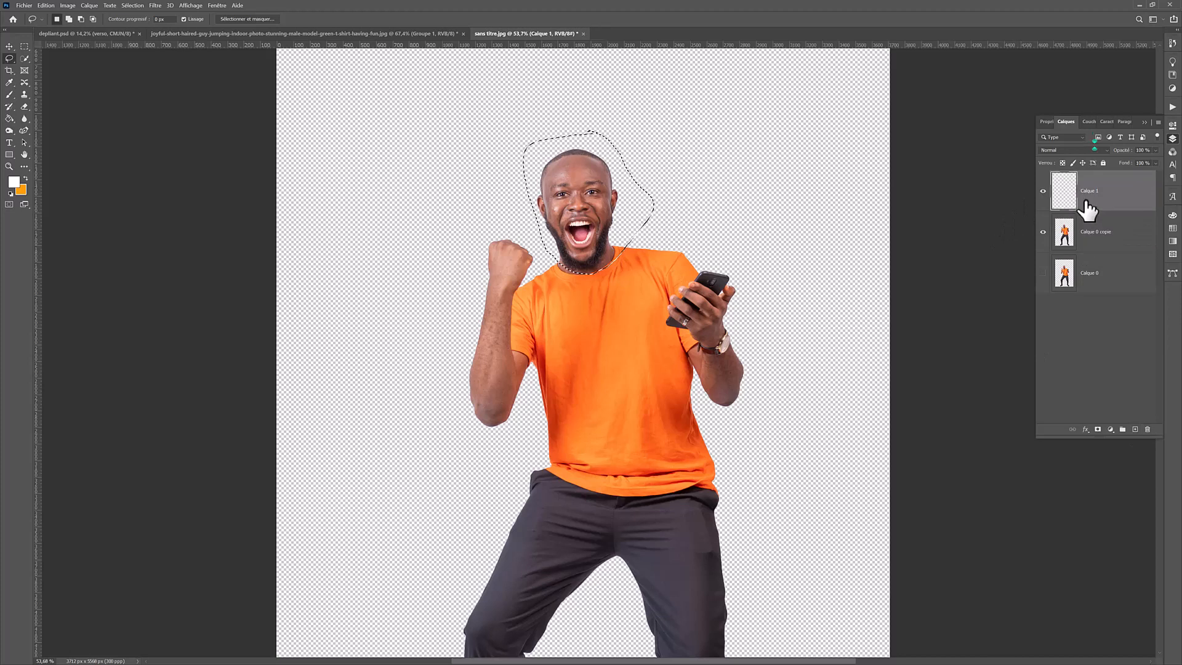
pyautogui.hotkey('ctrl', 'v')
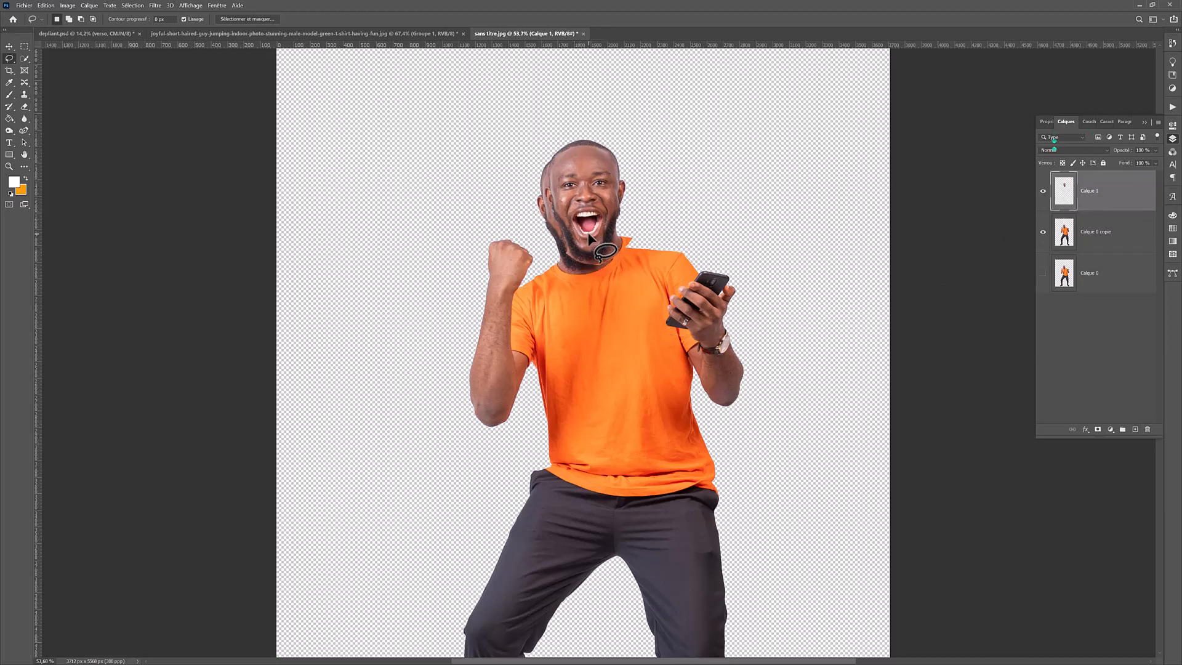
# Scale the full-body layer down proportionally to about 59 % and move it up so its neck sits under the copied head
pyautogui.click(9, 46)
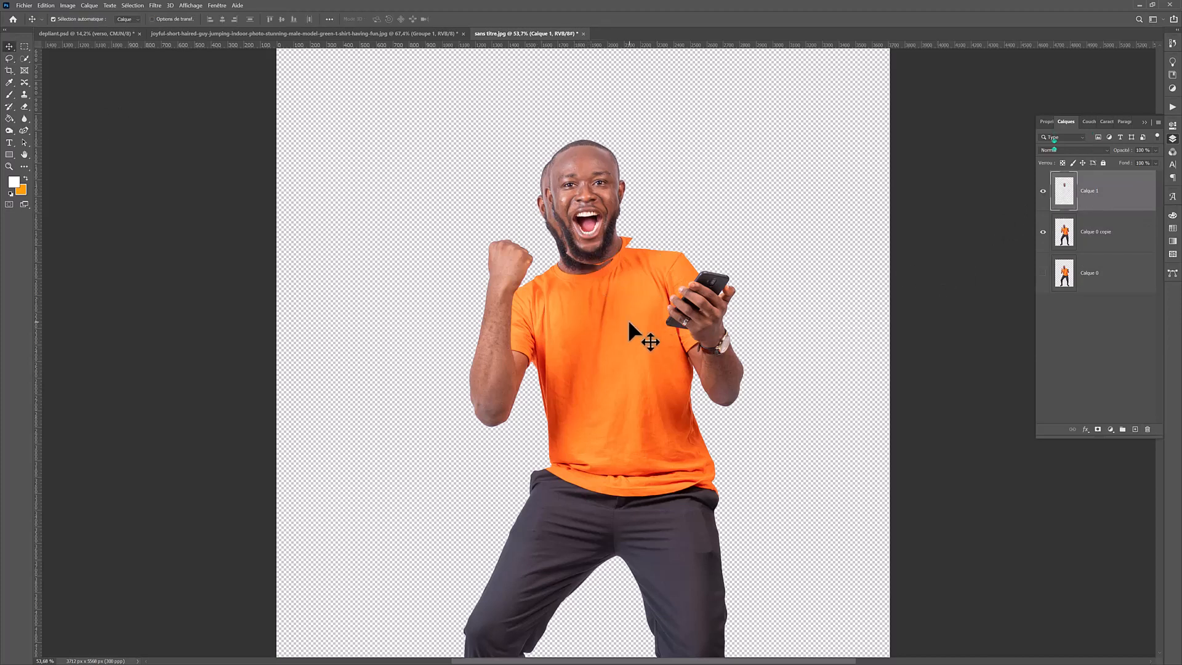
pyautogui.click(628, 319)
pyautogui.hotkey('ctrl', 't')
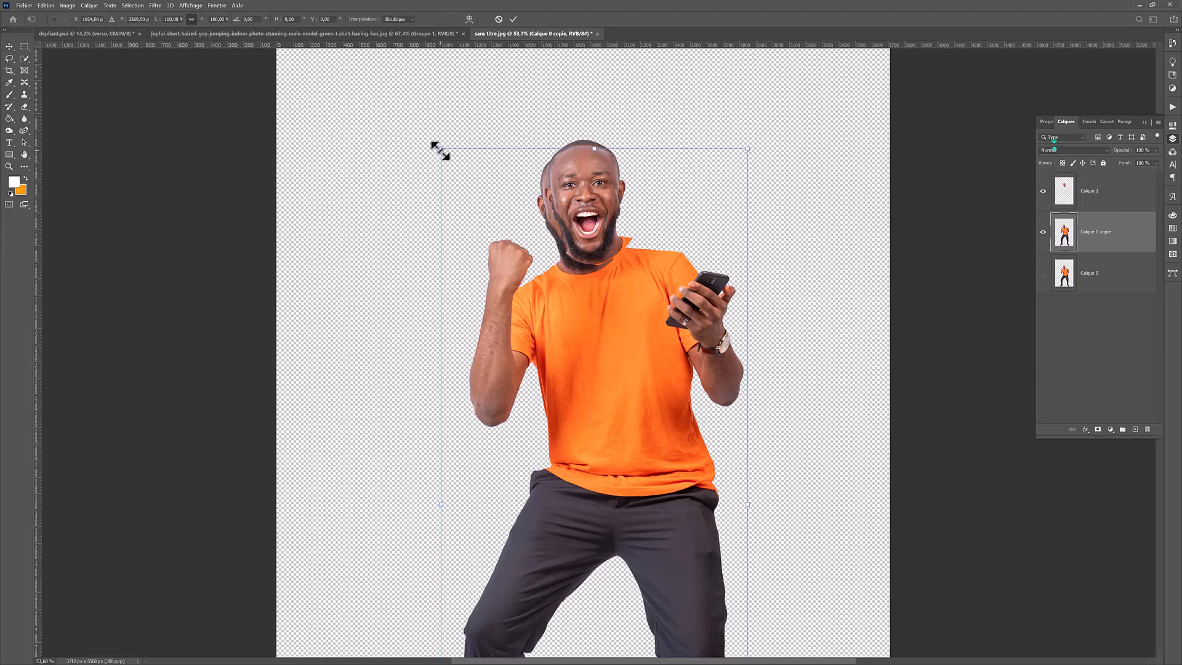
pyautogui.moveTo(439, 150); pyautogui.dragTo(508, 293)
pyautogui.moveTo(597, 353); pyautogui.dragTo(593, 253)
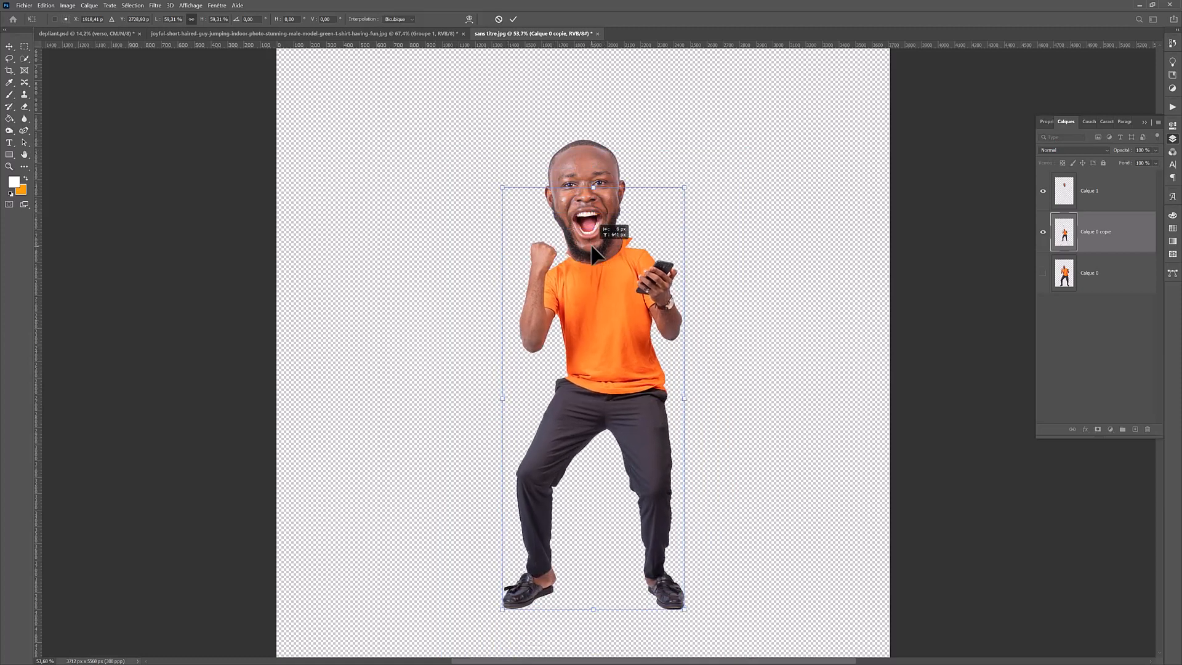
pyautogui.click(514, 21)
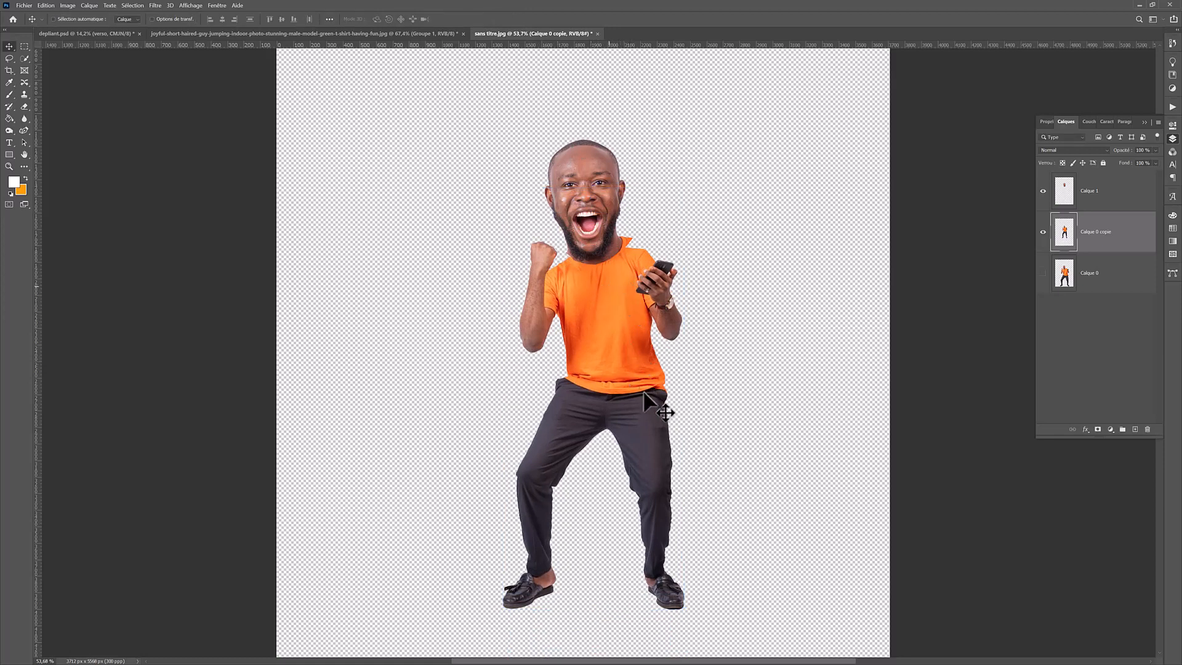
# Scale the body layer down further to about 93 % and reposition the body and head so they meet at the neck
pyautogui.hotkey('ctrl', 't')
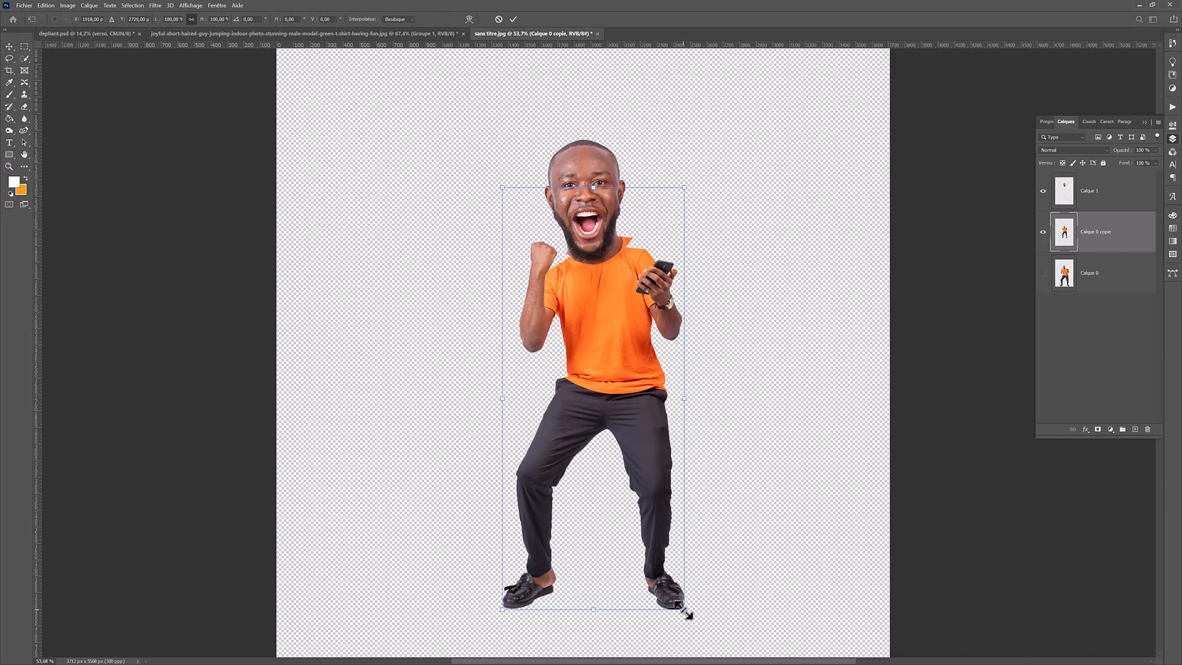
pyautogui.moveTo(684, 610); pyautogui.dragTo(677, 597)
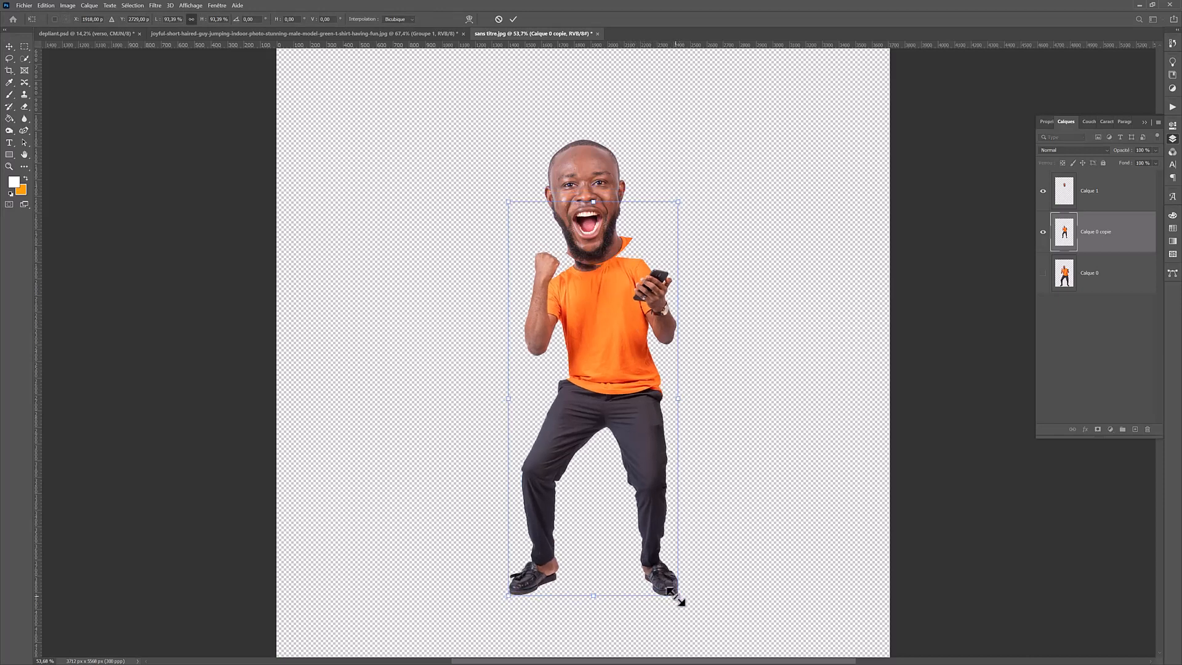
pyautogui.click(513, 20)
pyautogui.moveTo(590, 303)
pyautogui.mouseDown()
pyautogui.moveTo(575, 294)
pyautogui.moveTo(606, 301)
pyautogui.moveTo(600, 289)
pyautogui.mouseUp()
pyautogui.moveTo(593, 194); pyautogui.dragTo(593, 242)
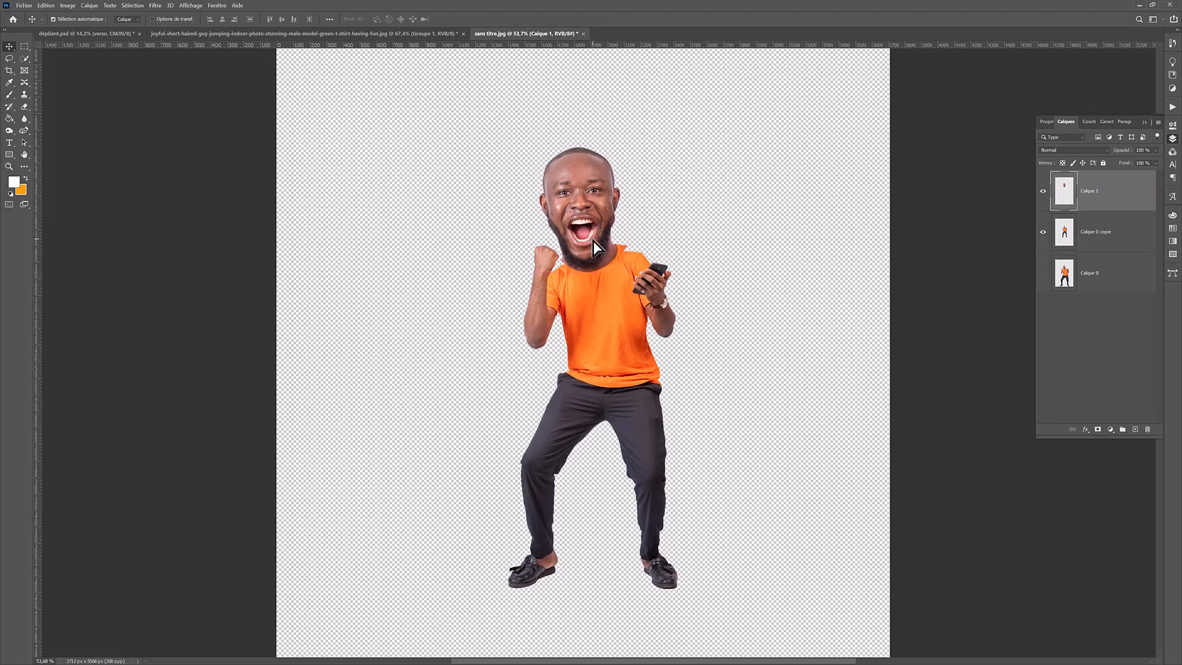
# Open the head layer in the Liquify filter and set up the Forward Warp tool with a brush size of 208
pyautogui.click(154, 6)
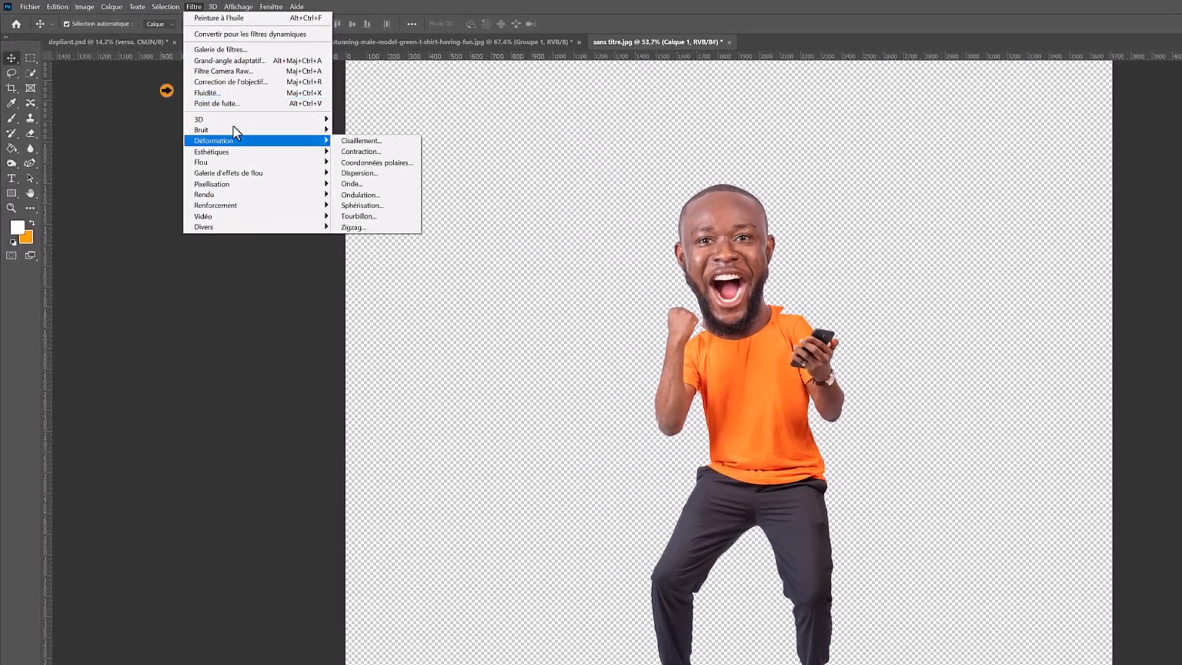
pyautogui.click(239, 96)
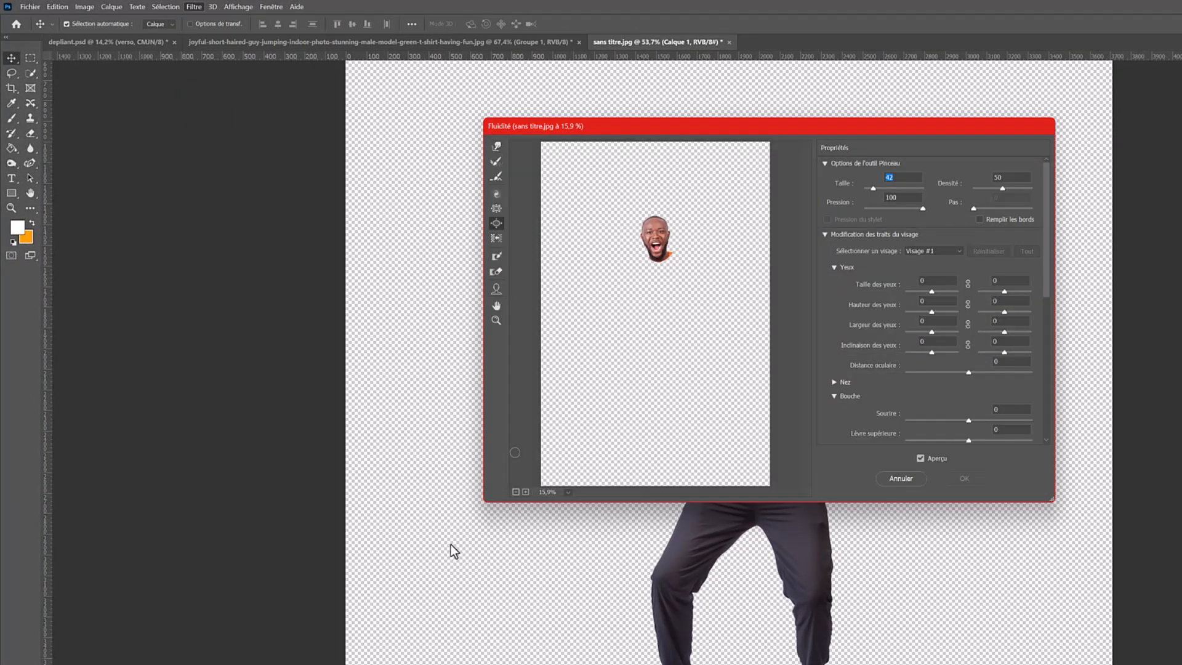
pyautogui.click(526, 491)
pyautogui.click(526, 491)
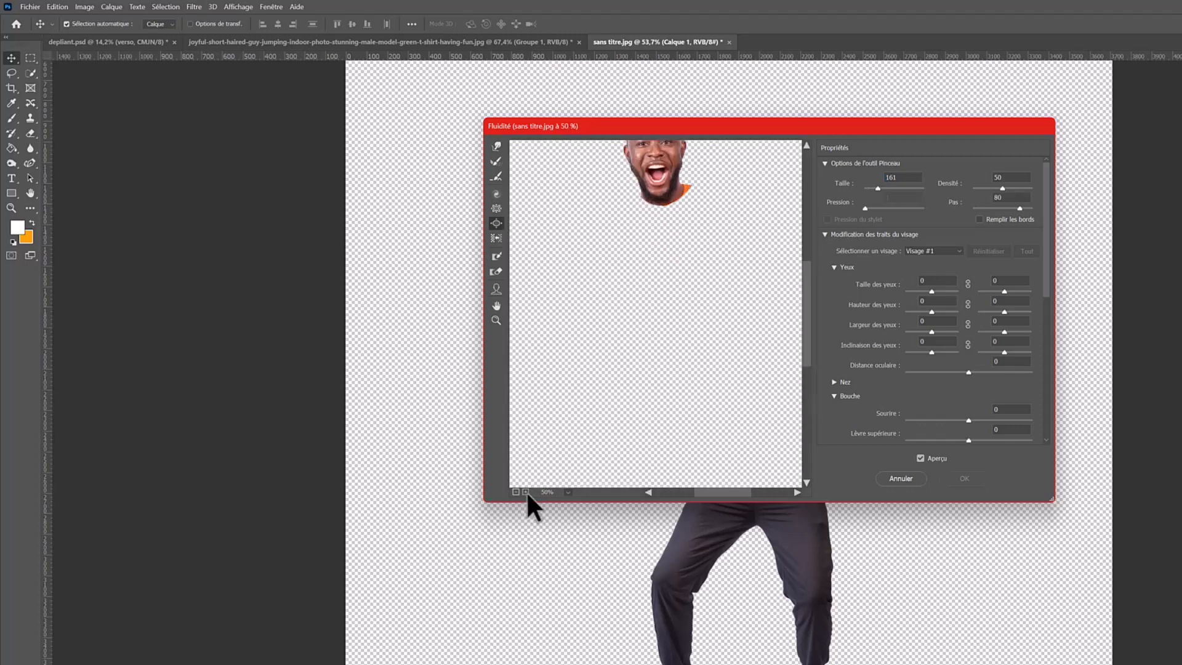
pyautogui.click(526, 491)
pyautogui.scroll(5, 665, 320)
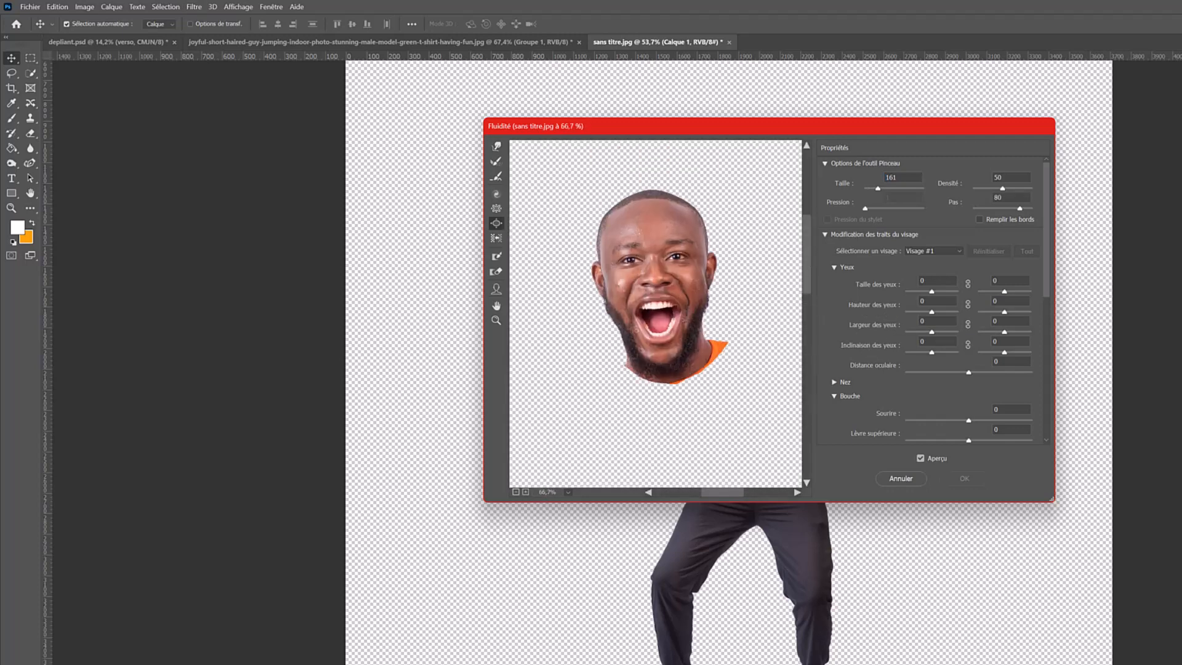
pyautogui.moveTo(711, 494); pyautogui.dragTo(716, 493)
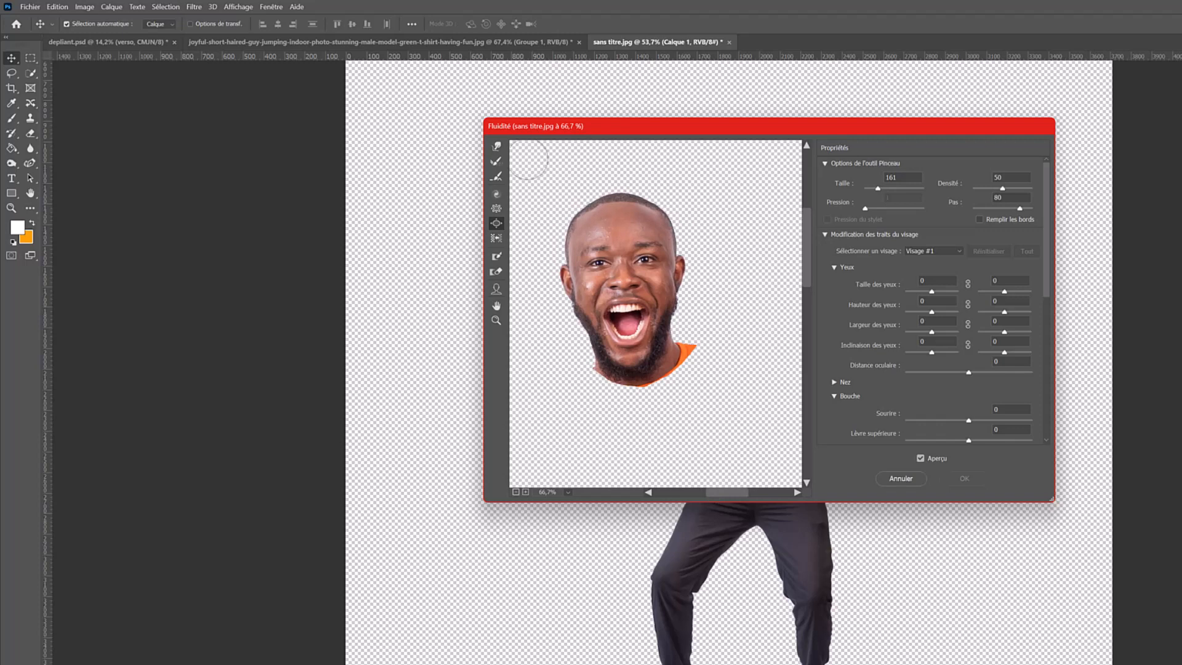
pyautogui.press('w')
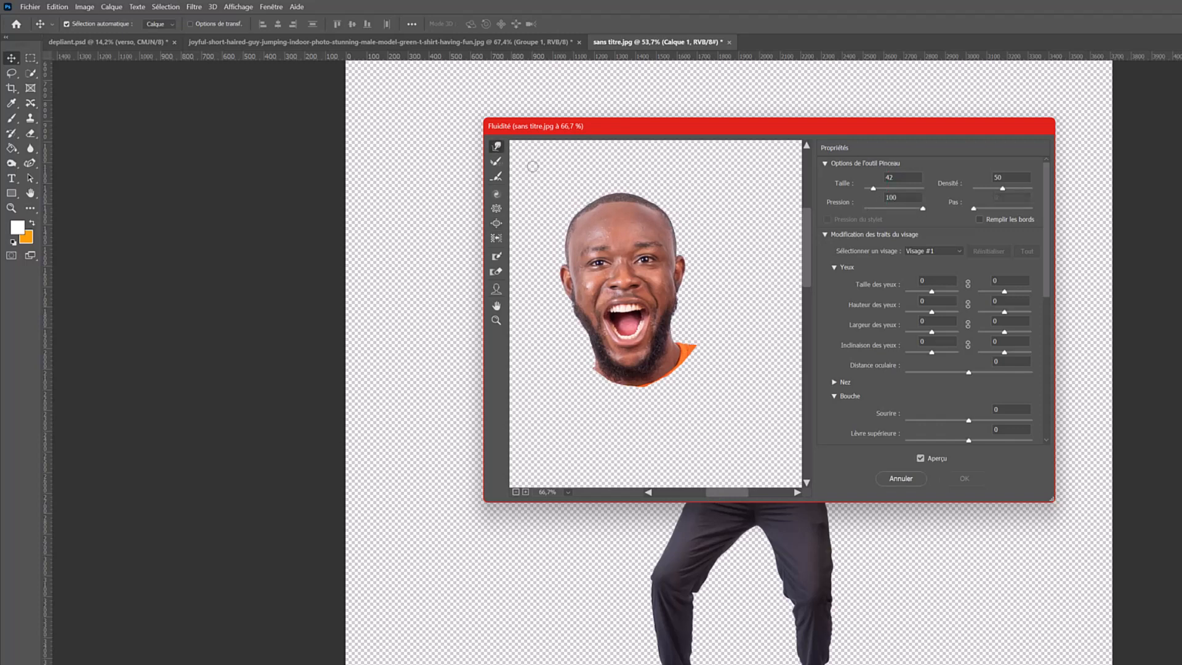
pyautogui.moveTo(874, 188); pyautogui.dragTo(884, 188)
# Push the leftover collar and neck edges inward towards the chin on both sides and apply the Liquify filter
pyautogui.moveTo(726, 322)
pyautogui.mouseDown()
pyautogui.moveTo(677, 344)
pyautogui.moveTo(680, 332)
pyautogui.moveTo(663, 362)
pyautogui.mouseUp()
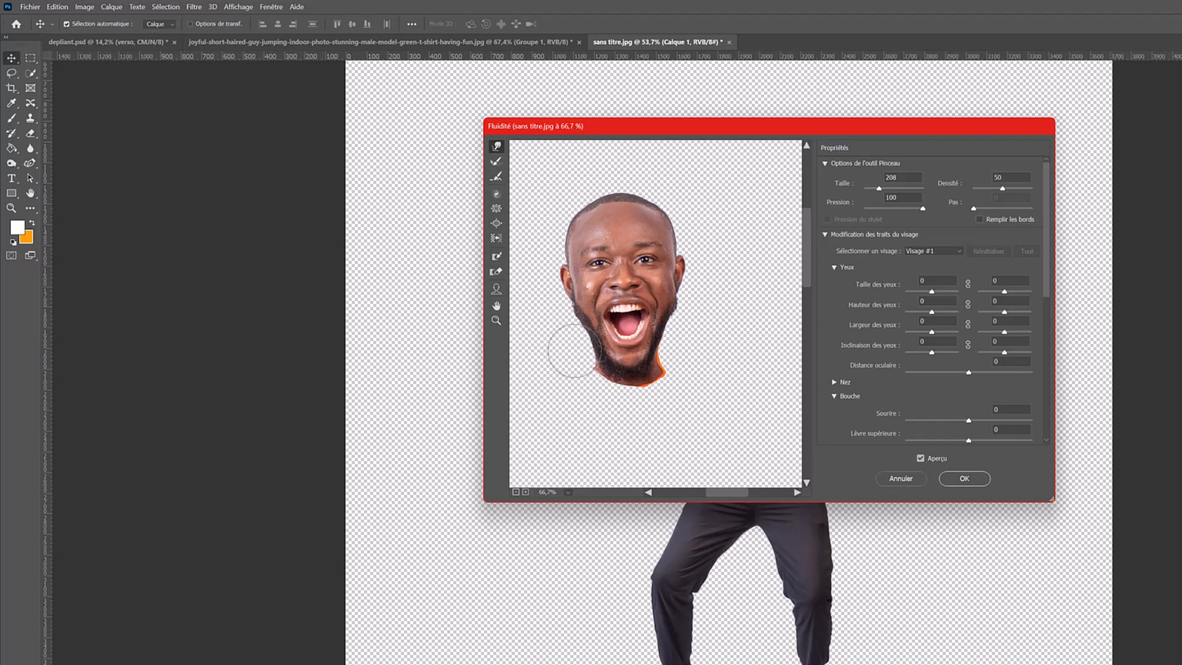
pyautogui.moveTo(574, 384)
pyautogui.mouseDown()
pyautogui.moveTo(599, 385)
pyautogui.moveTo(580, 340)
pyautogui.mouseUp()
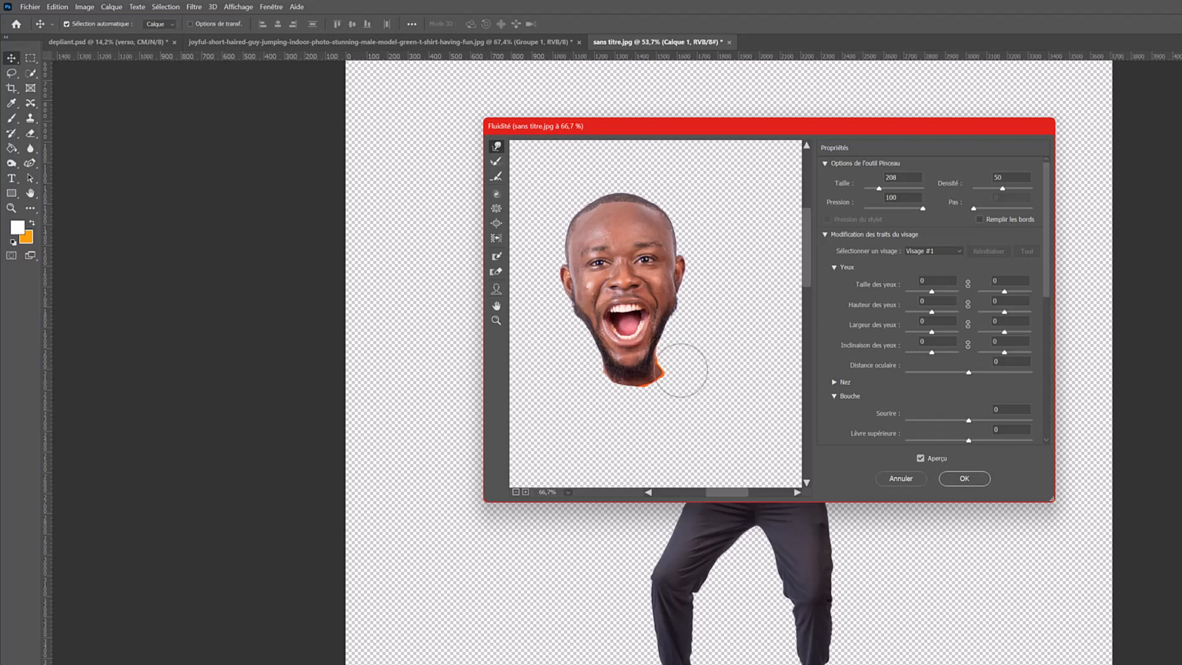
pyautogui.click(964, 480)
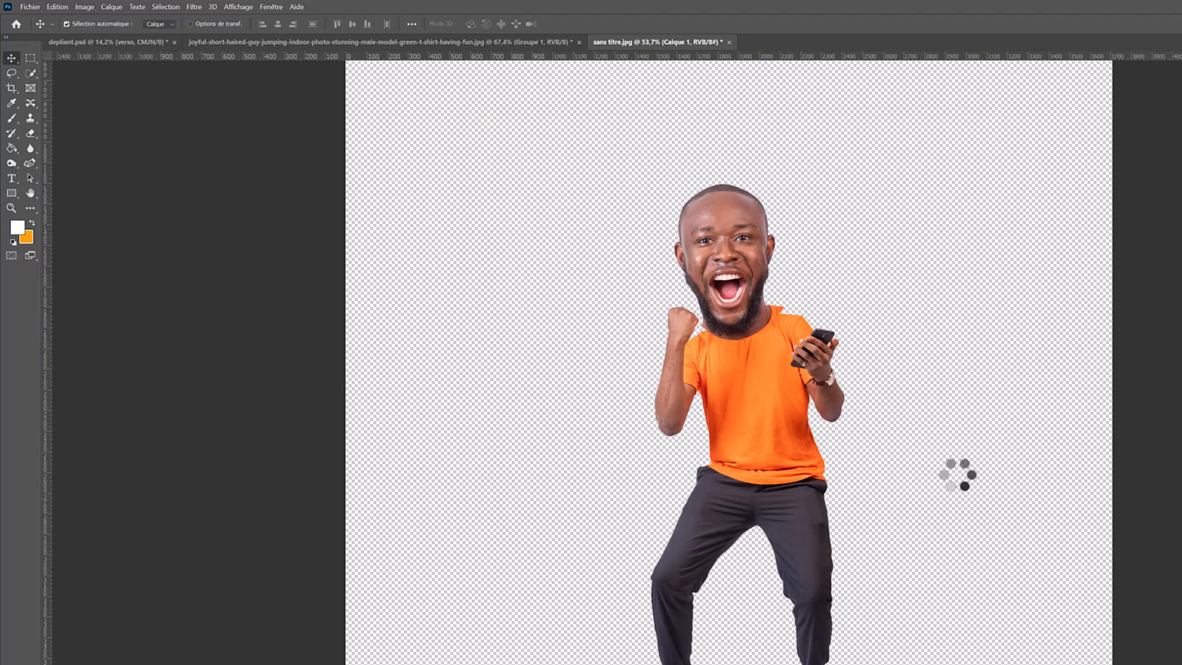
# Reposition the reshaped head so the chin sits centred over the shirt's neckline
pyautogui.moveTo(738, 287); pyautogui.dragTo(744, 277)
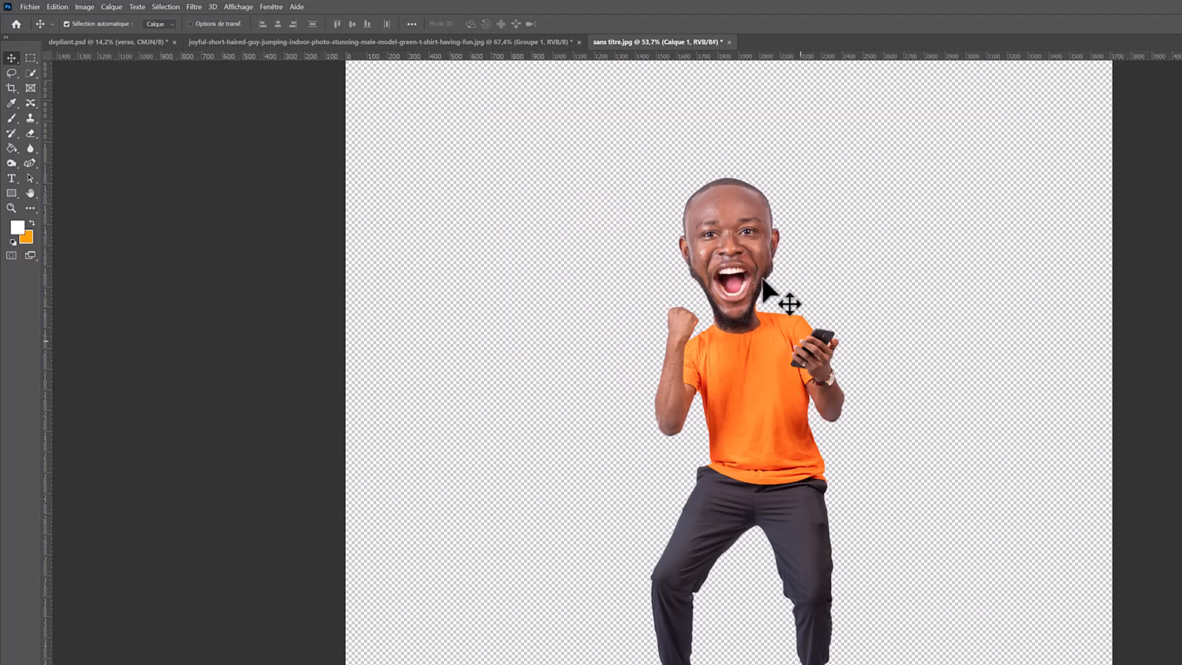
pyautogui.scroll(1, 766, 265)
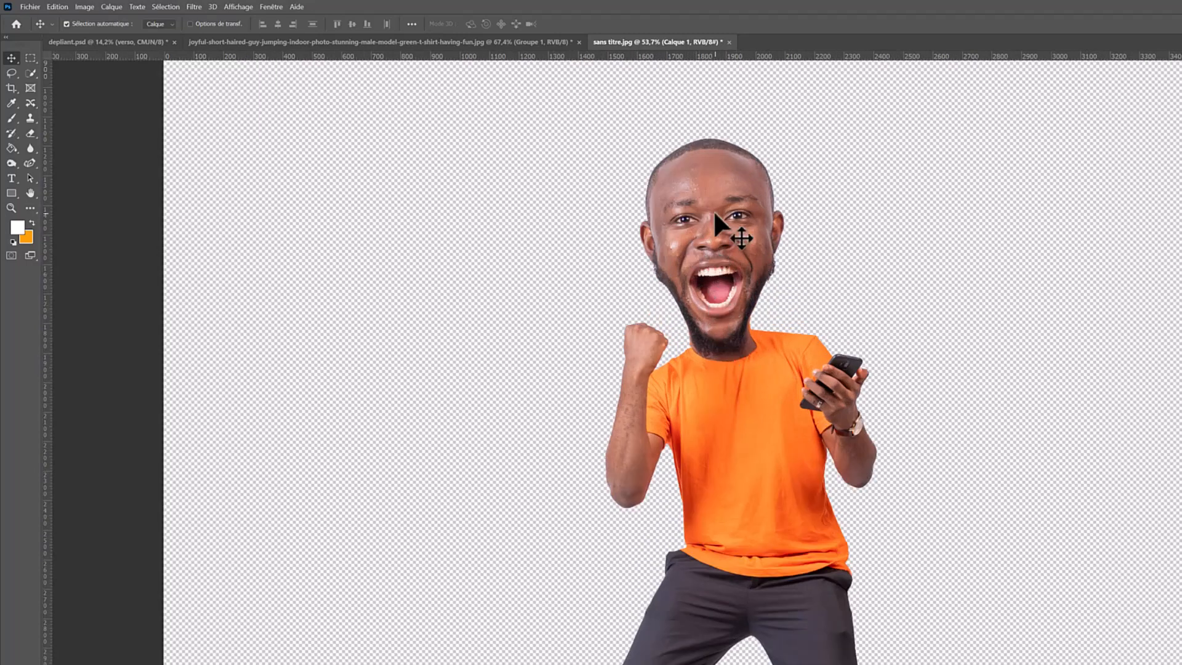
pyautogui.moveTo(717, 213); pyautogui.dragTo(717, 219)
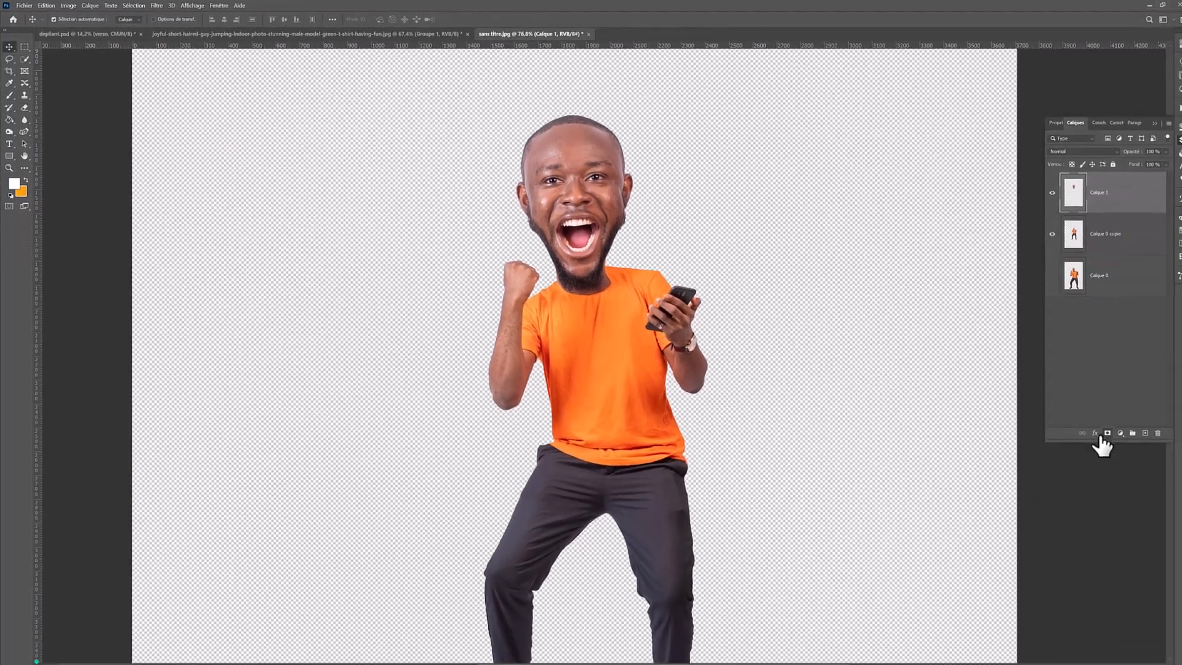
# Add a layer mask to the head layer and paint out the leftover collar beside the chin with a black brush at 100 % hardness
pyautogui.click(1097, 428)
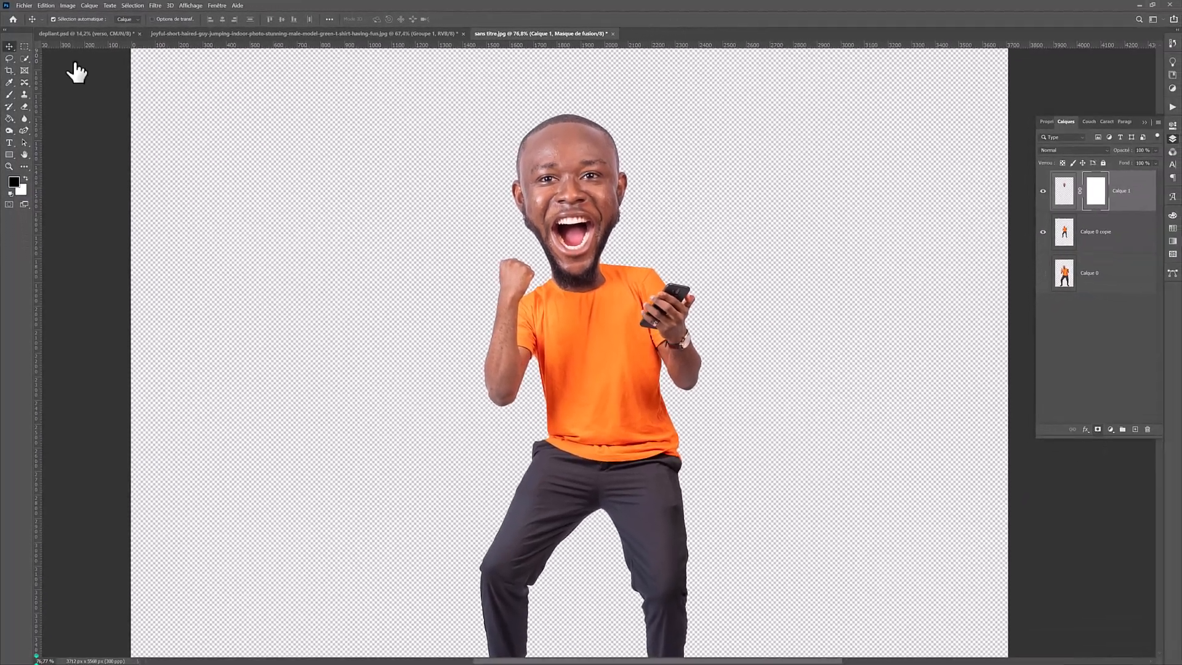
pyautogui.click(11, 96)
pyautogui.click(55, 20)
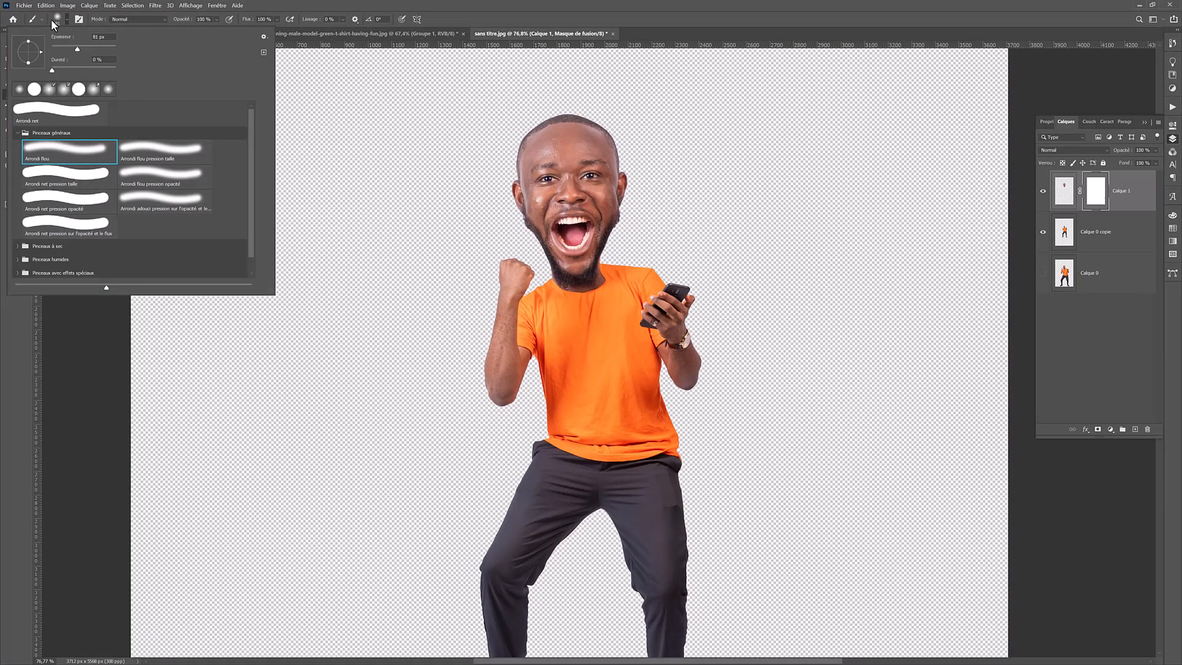
pyautogui.moveTo(67, 69); pyautogui.dragTo(148, 71)
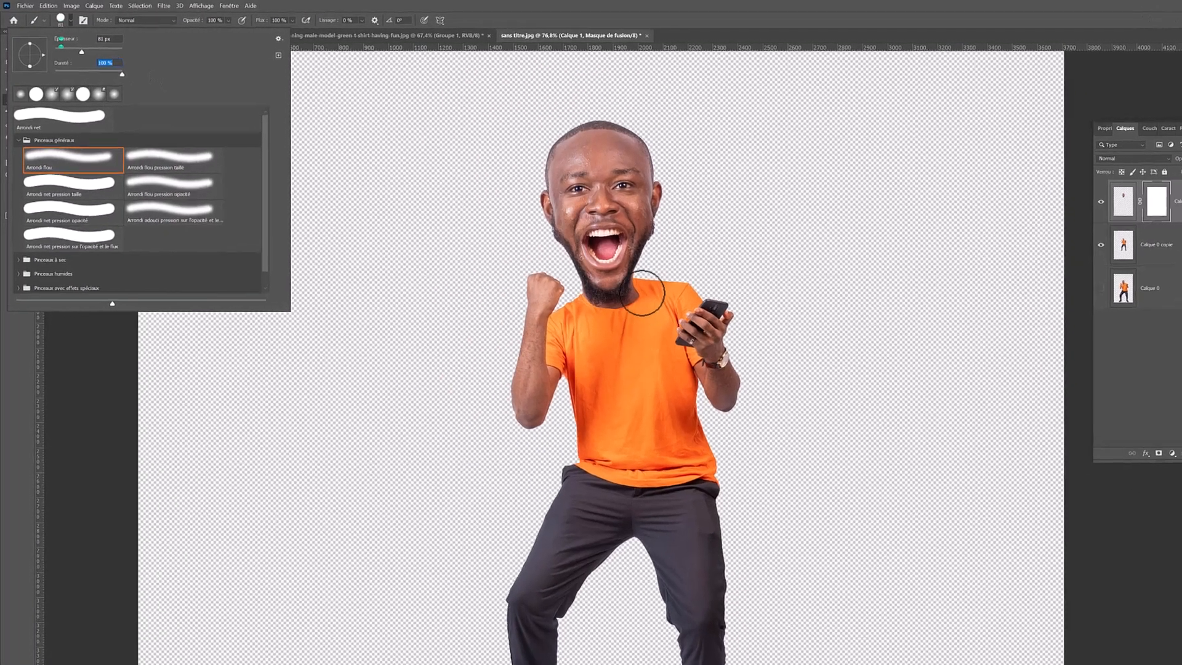
pyautogui.click(601, 277)
pyautogui.moveTo(760, 335)
pyautogui.mouseDown()
pyautogui.moveTo(728, 368)
pyautogui.moveTo(685, 355)
pyautogui.moveTo(716, 382)
pyautogui.moveTo(751, 351)
pyautogui.moveTo(735, 366)
pyautogui.moveTo(742, 357)
pyautogui.moveTo(689, 357)
pyautogui.moveTo(758, 343)
pyautogui.mouseUp()
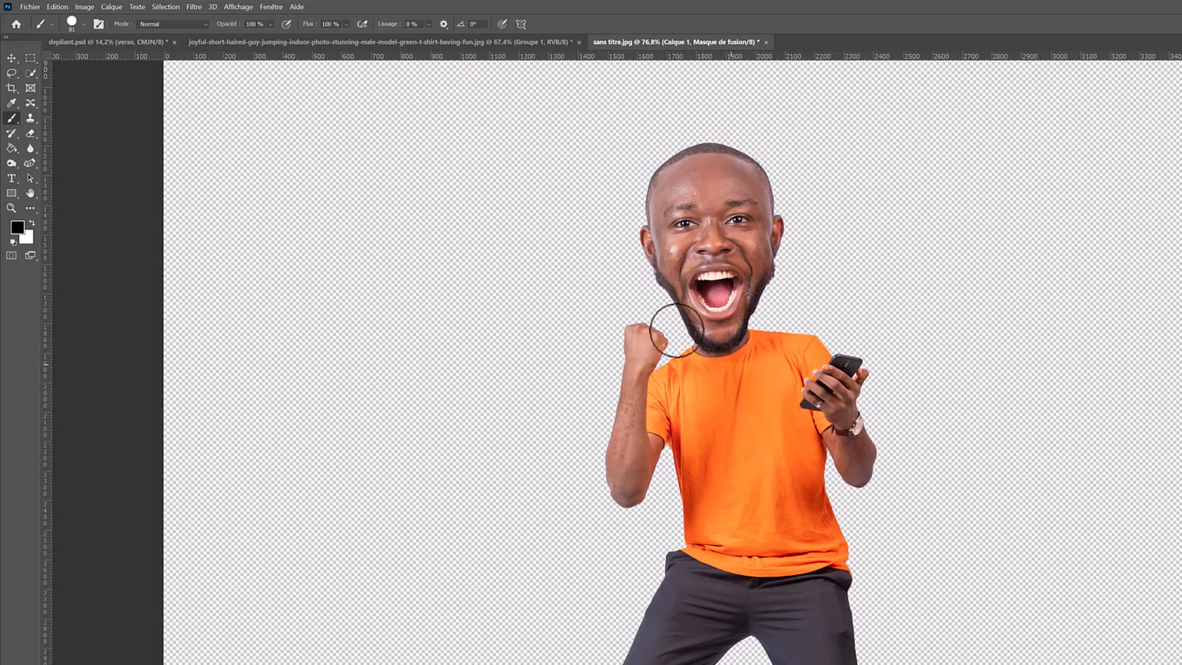
# Soften the brush used on the head layer's mask by setting its hardness to 0 %
pyautogui.click(68, 22)
pyautogui.moveTo(83, 86); pyautogui.dragTo(56, 87)
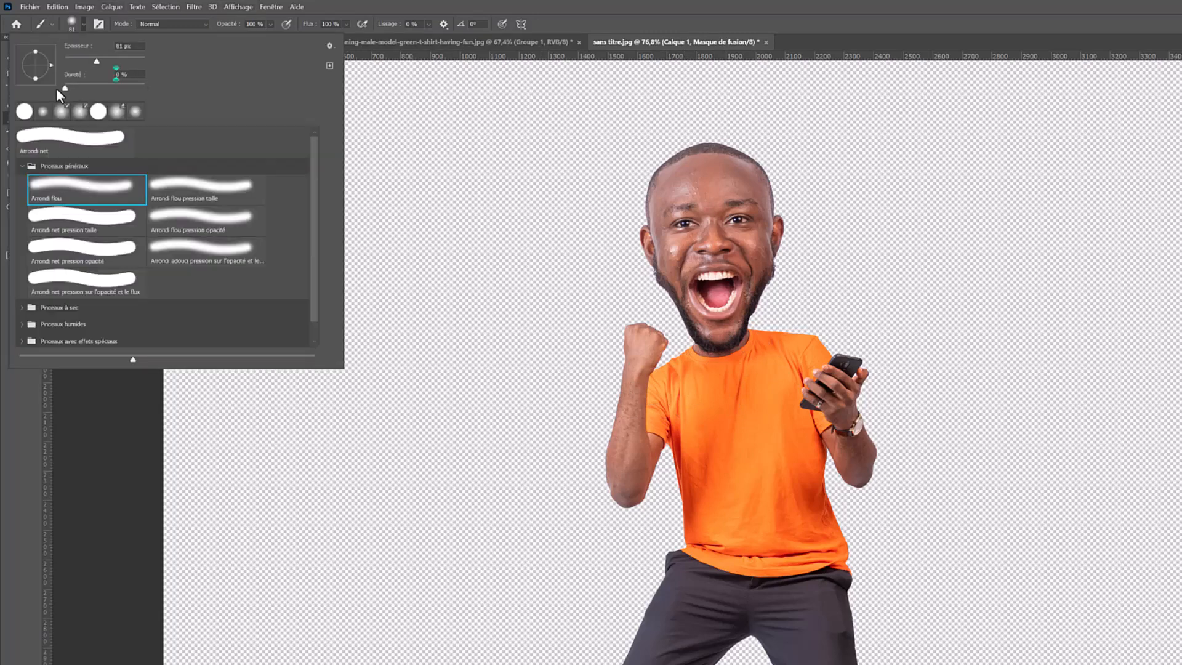
pyautogui.click(703, 390)
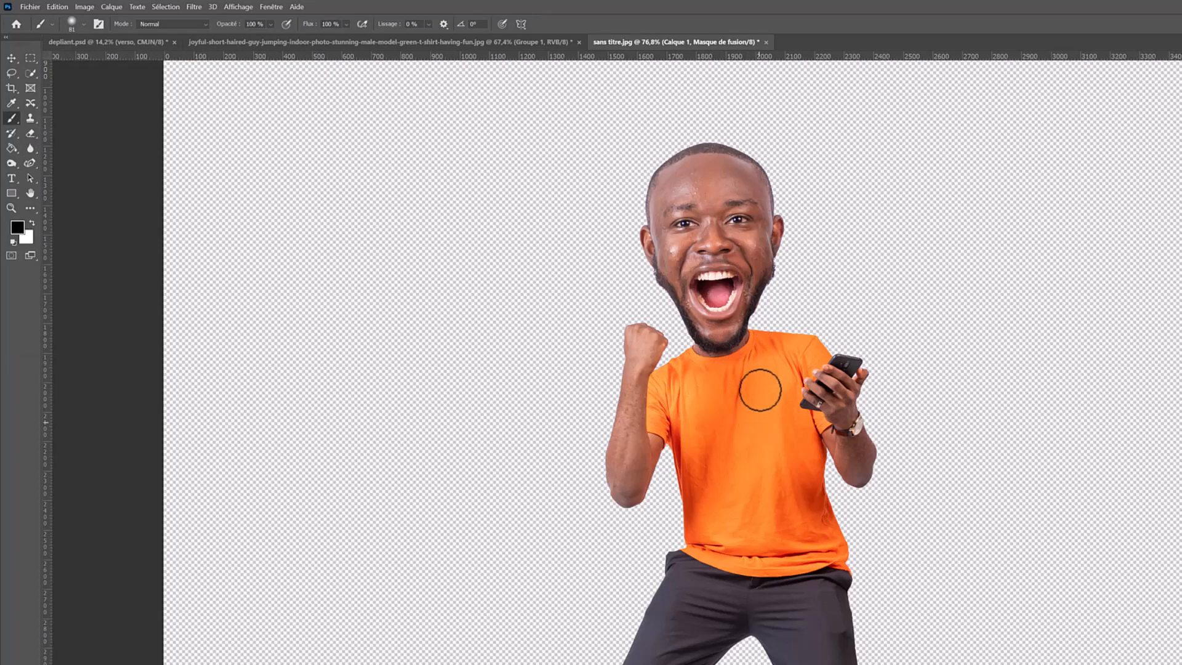
# Open the head layer's image in the Liquify filter and enlarge both eyes with the Bloat tool at brush size 104
pyautogui.click(1179, 393)
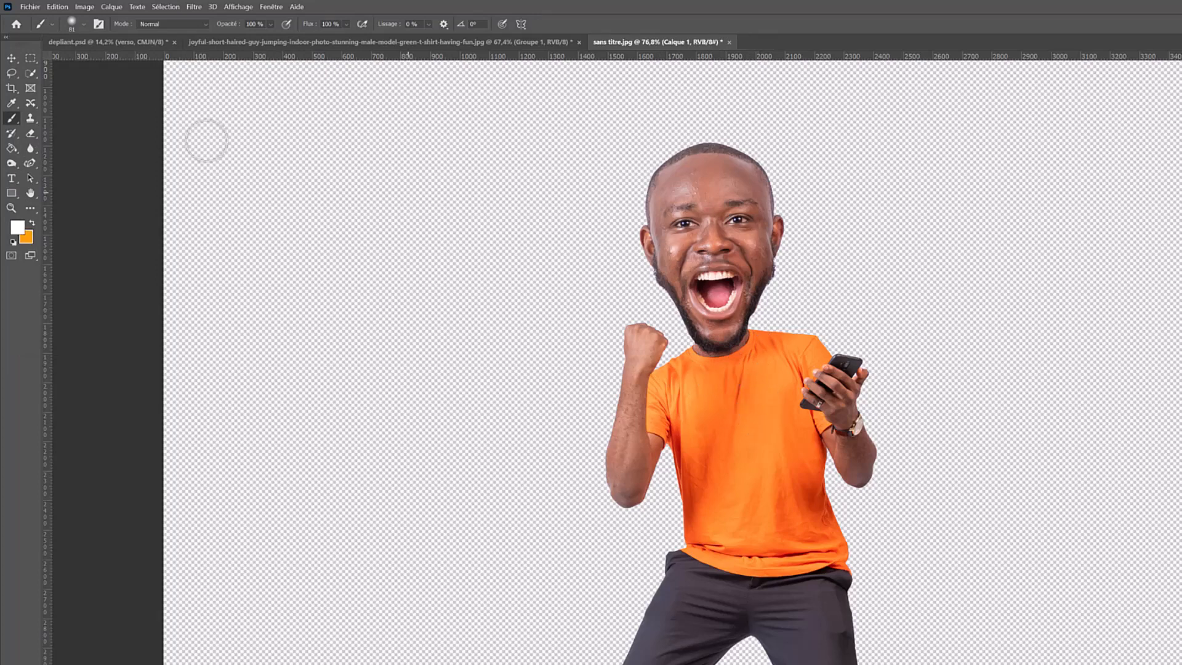
pyautogui.click(196, 7)
pyautogui.click(207, 93)
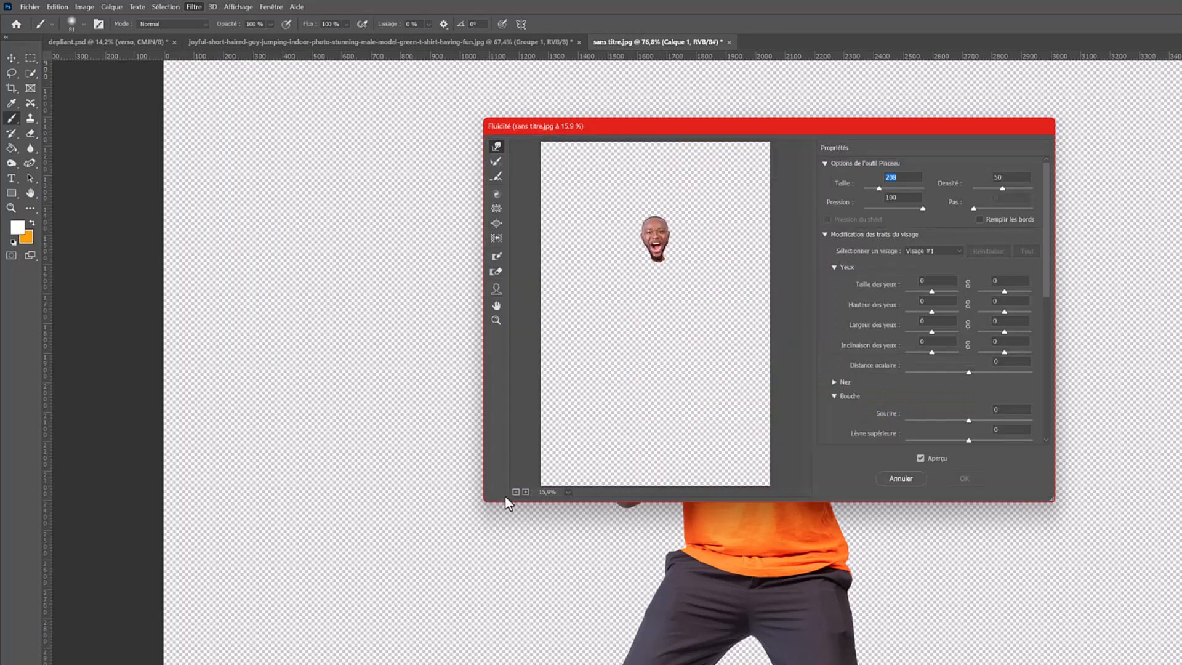
pyautogui.click(525, 491)
pyautogui.click(525, 491)
pyautogui.click(525, 491)
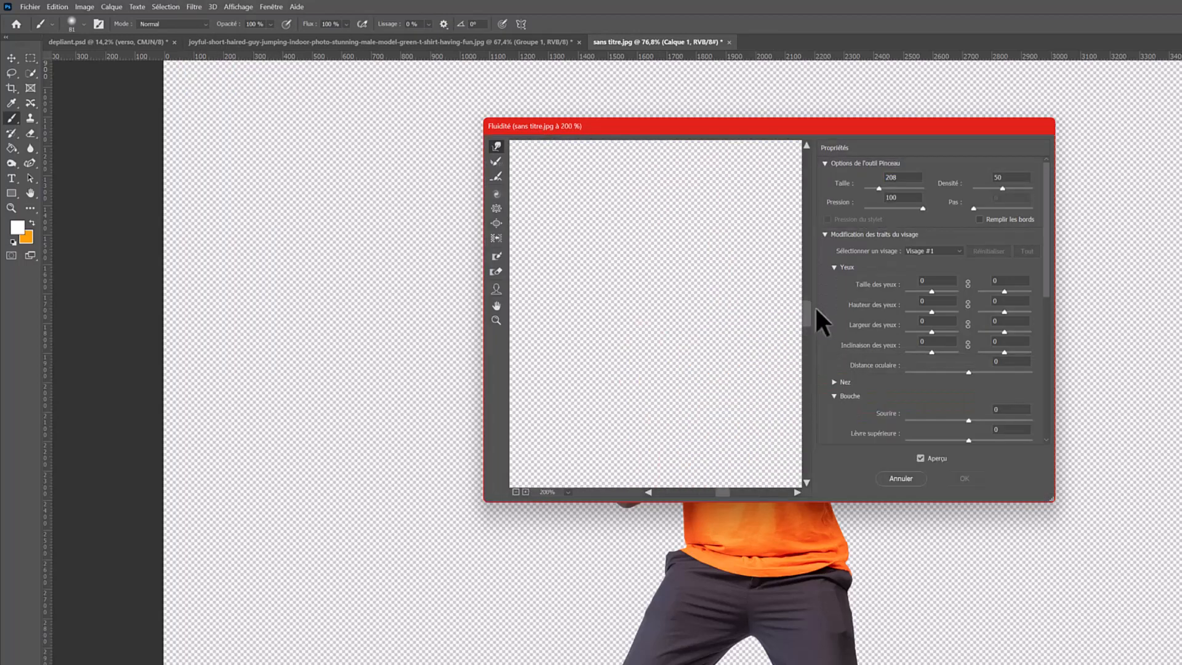
pyautogui.moveTo(804, 309); pyautogui.dragTo(804, 251)
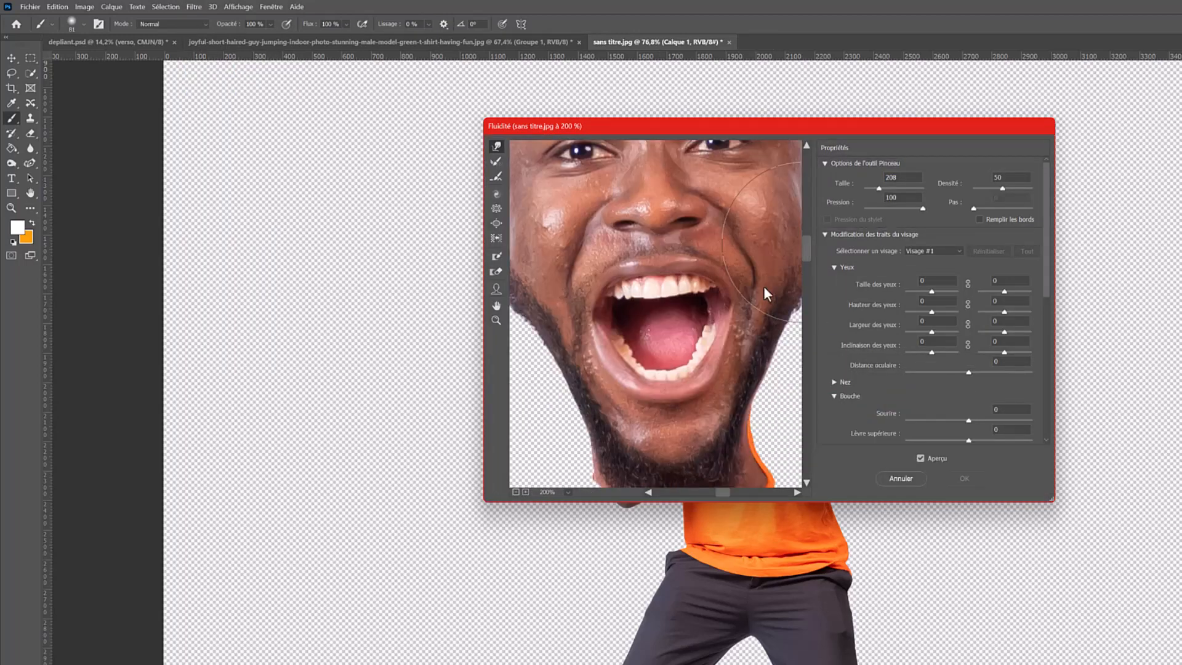
pyautogui.click(516, 492)
pyautogui.click(516, 491)
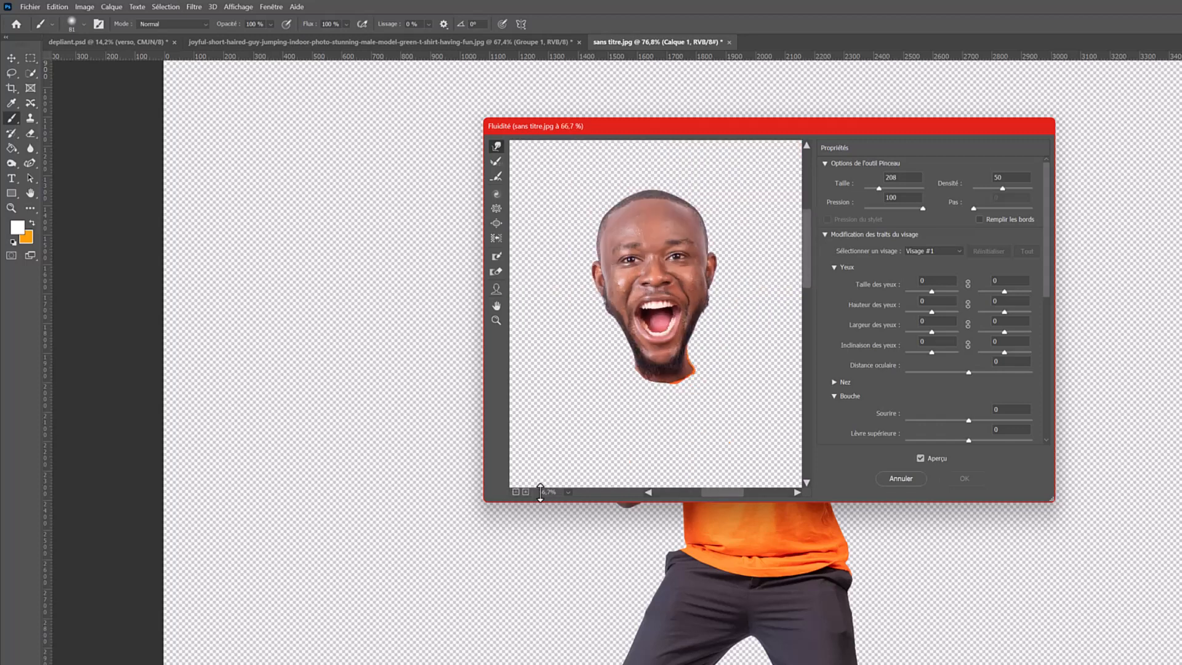
pyautogui.click(525, 491)
pyautogui.moveTo(805, 242); pyautogui.dragTo(806, 229)
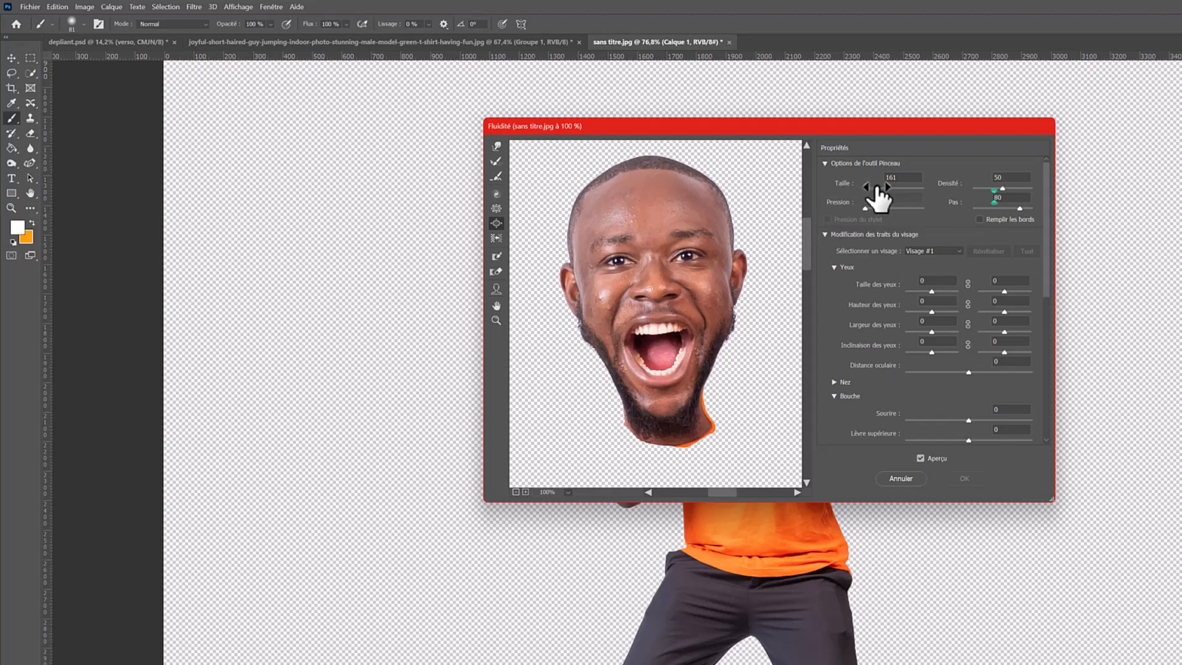
pyautogui.moveTo(878, 189); pyautogui.dragTo(876, 189)
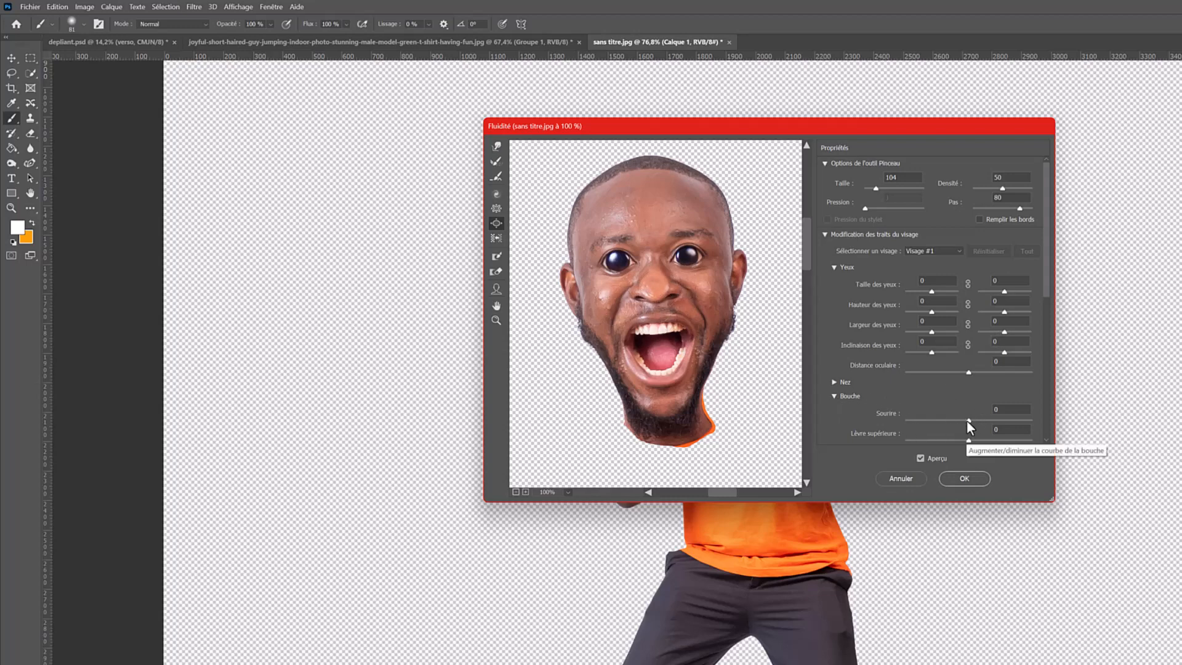
# Exaggerate the mouth by setting both the smile and the upper lip to 100
pyautogui.moveTo(968, 419); pyautogui.dragTo(1063, 433)
pyautogui.scroll(-6, 977, 435)
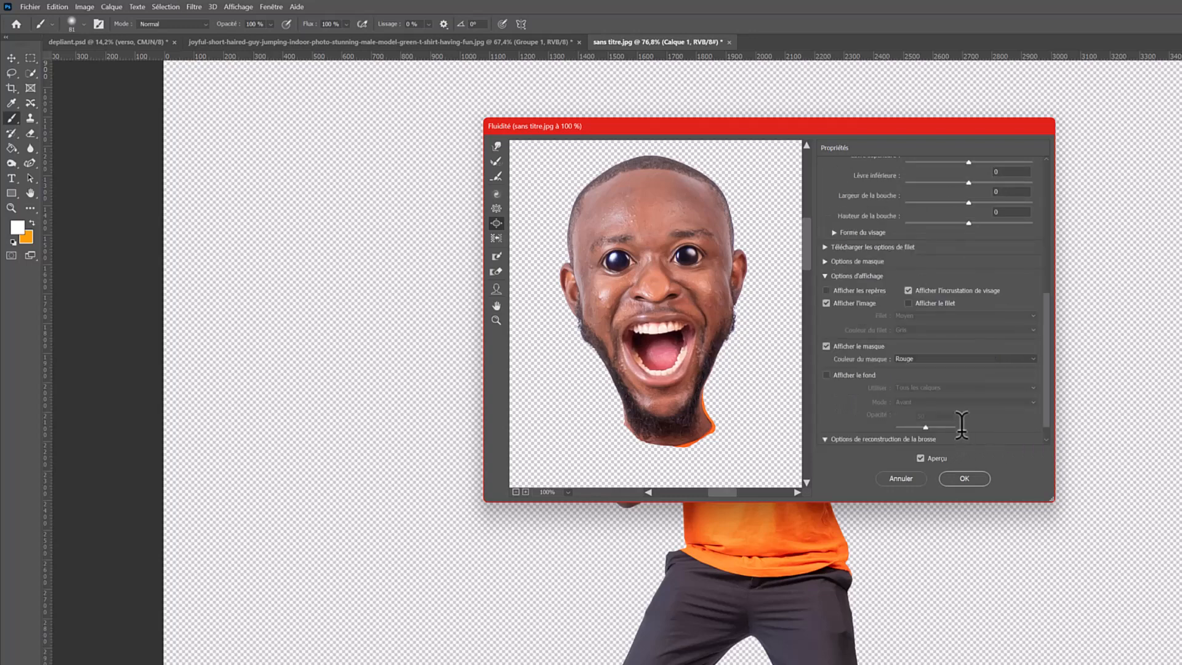
pyautogui.scroll(6, 960, 403)
pyautogui.moveTo(975, 435); pyautogui.dragTo(1044, 436)
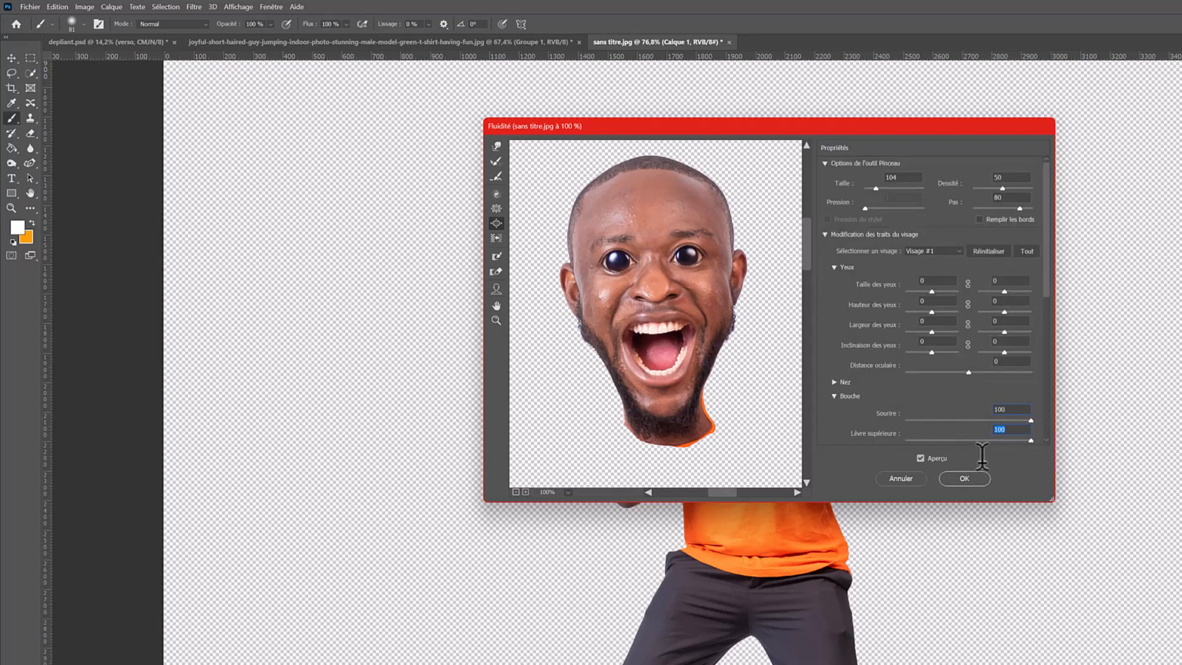
# Set the face shape to forehead 100, chin height 0, jawline -5 and face width 37, and apply the Liquify filter
pyautogui.scroll(-2, 870, 369)
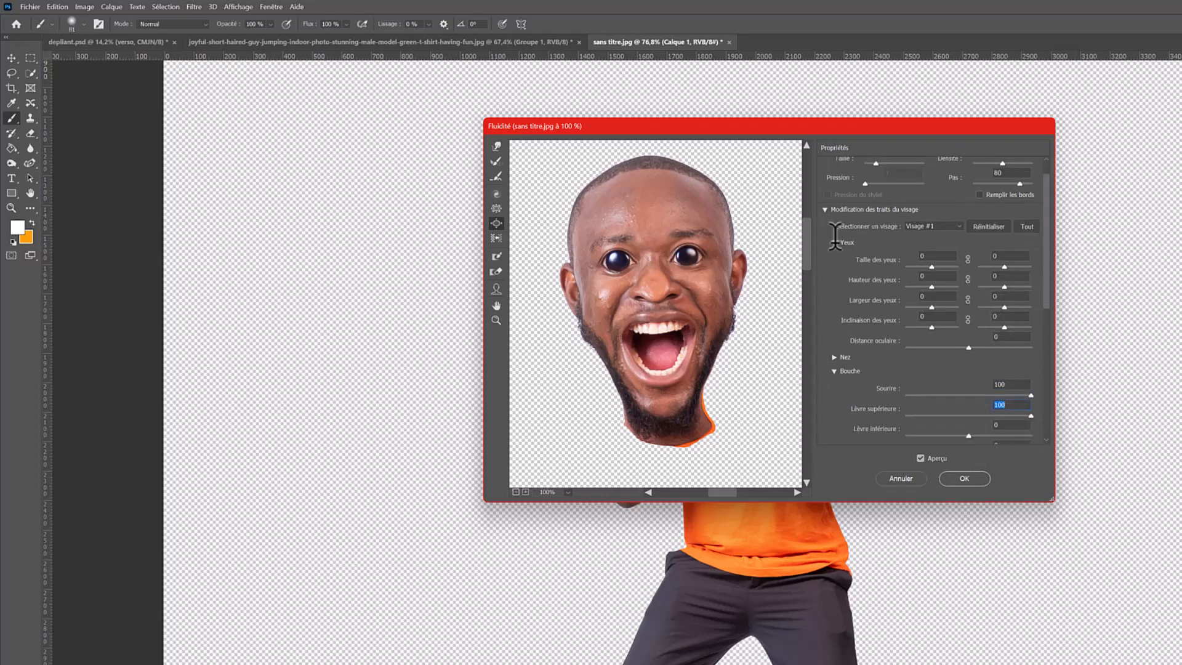
pyautogui.click(835, 241)
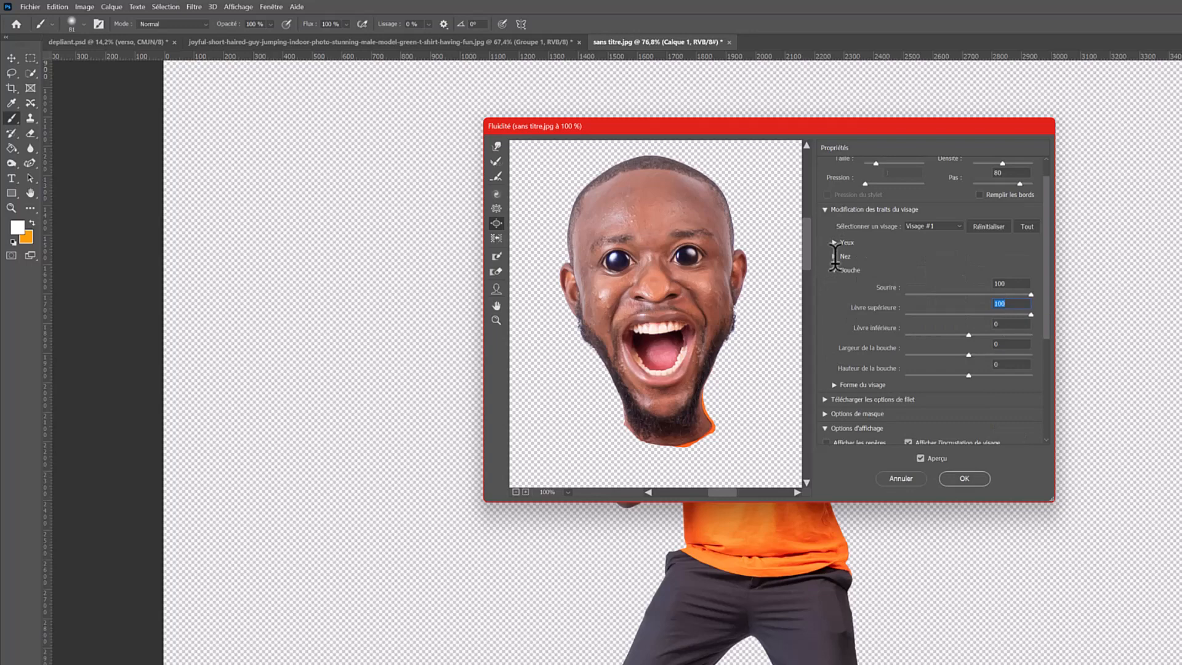
pyautogui.click(833, 266)
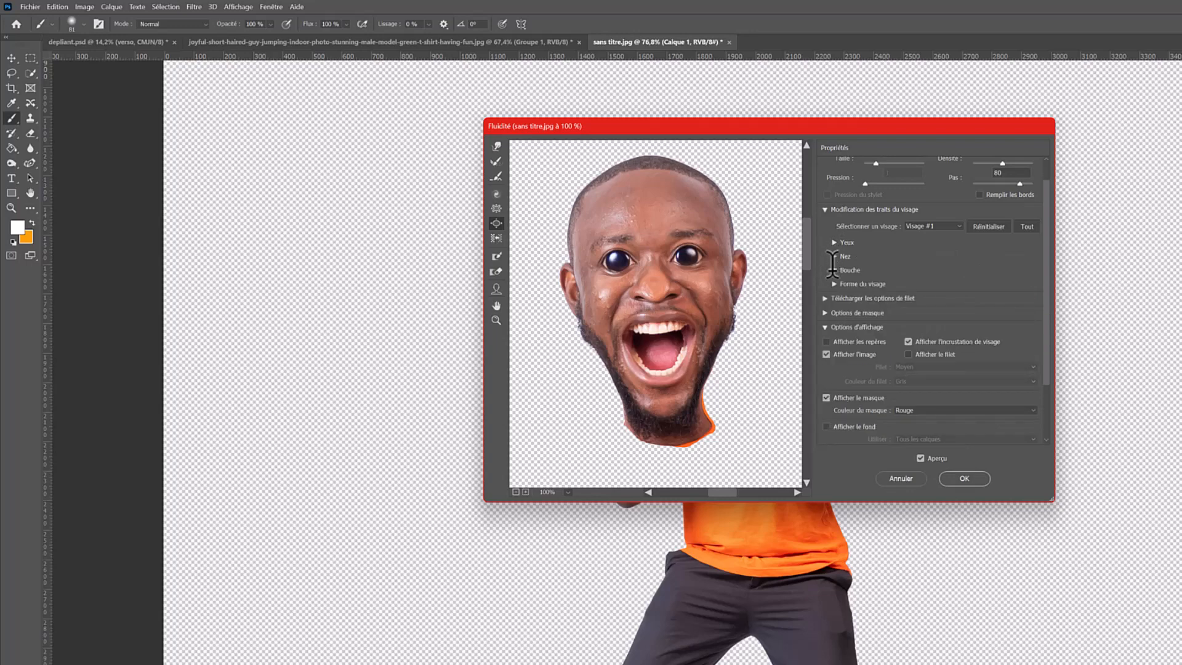
pyautogui.click(834, 283)
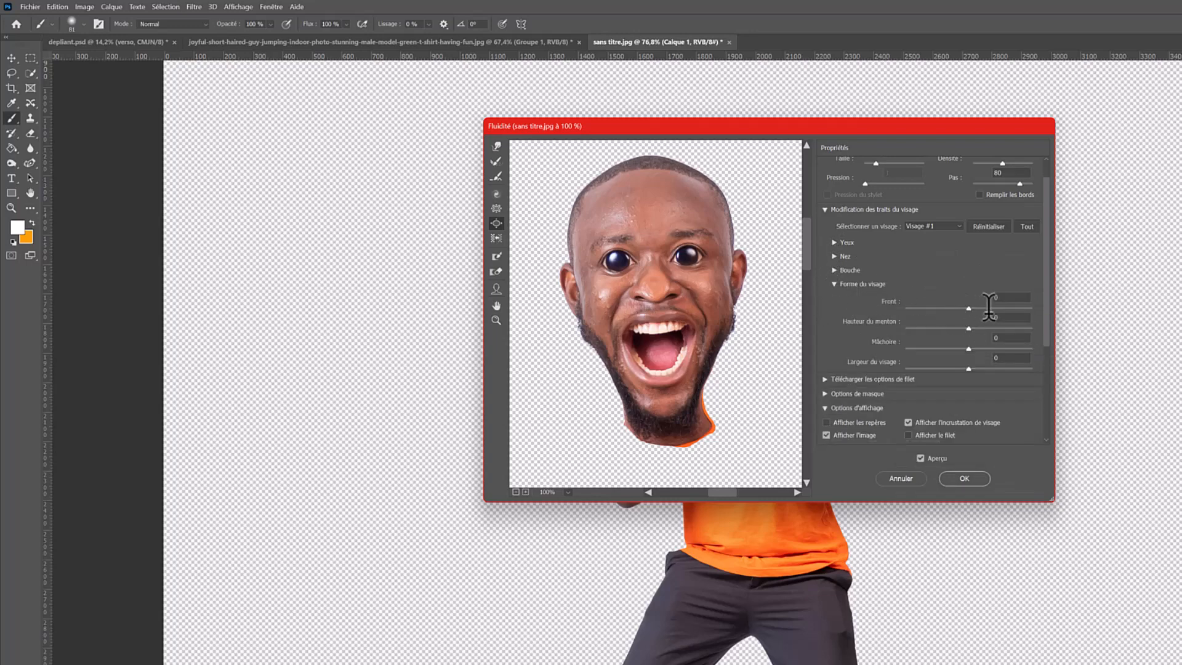
pyautogui.moveTo(965, 308); pyautogui.dragTo(1048, 301)
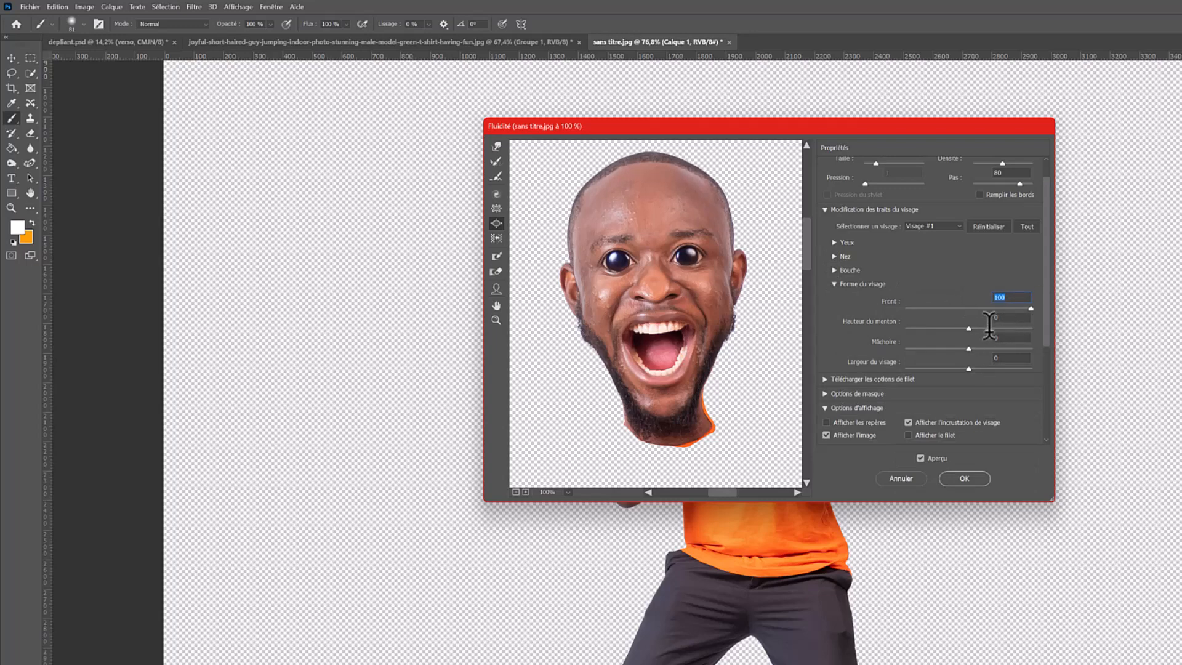
pyautogui.moveTo(989, 327); pyautogui.dragTo(952, 332)
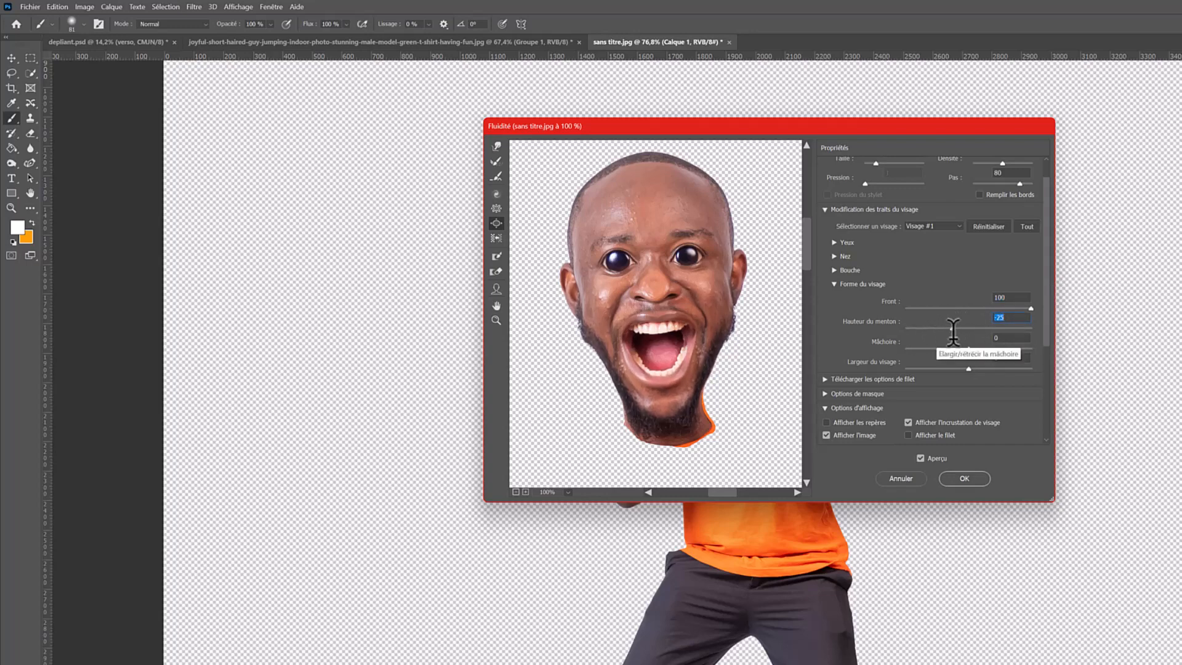
pyautogui.write('0')
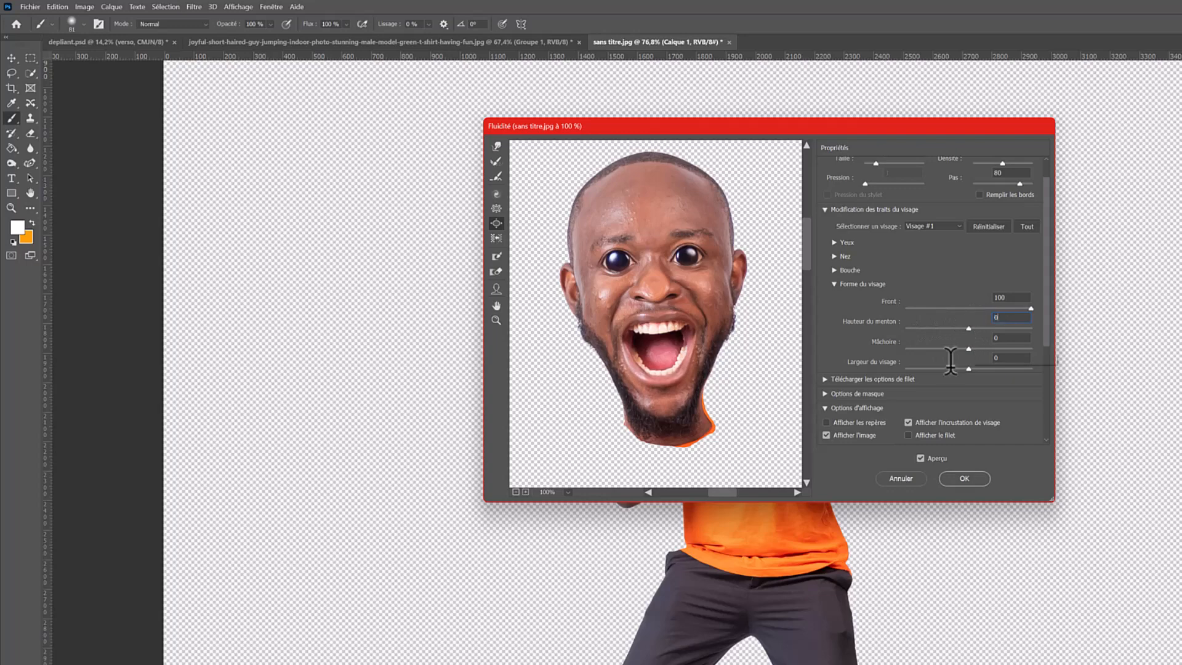
pyautogui.moveTo(968, 348); pyautogui.dragTo(992, 371)
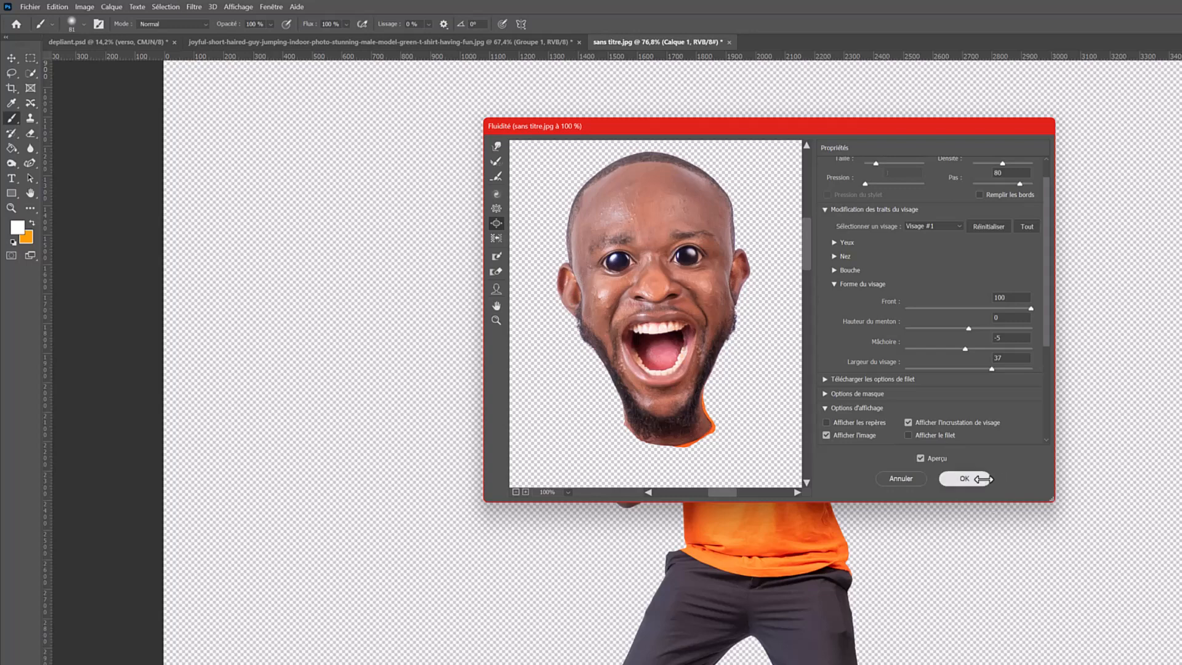
pyautogui.click(964, 478)
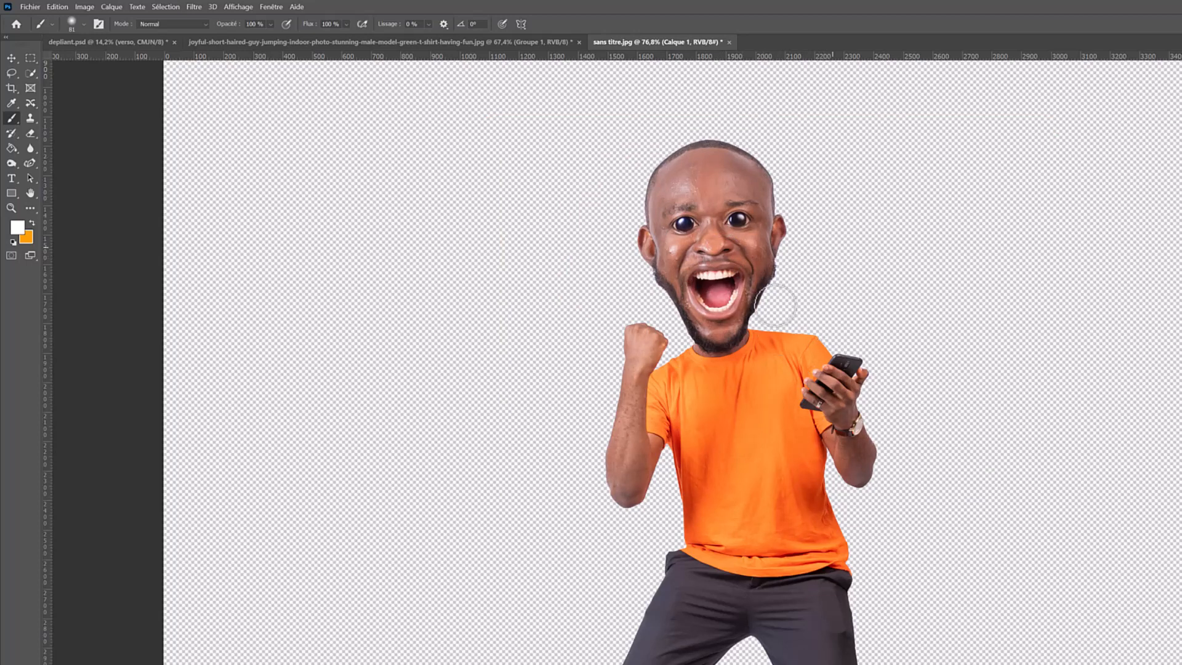
# Group the head and body layers and convert the group to a smart object
pyautogui.scroll(-2, 890, 308)
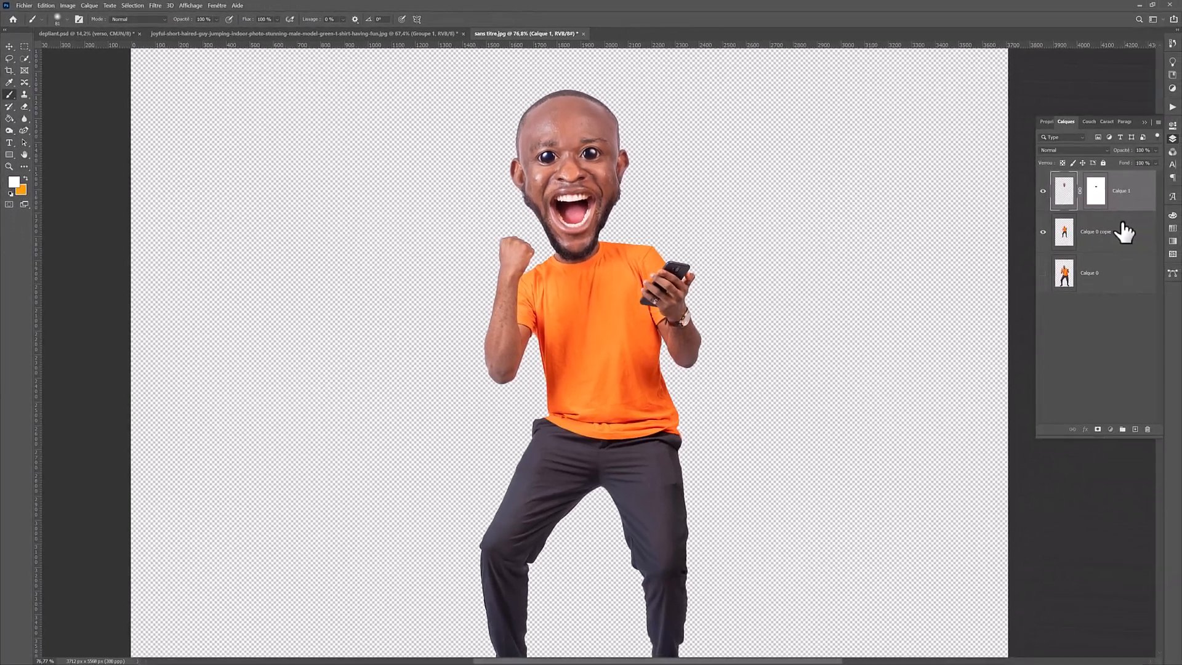
pyautogui.click(1124, 232)
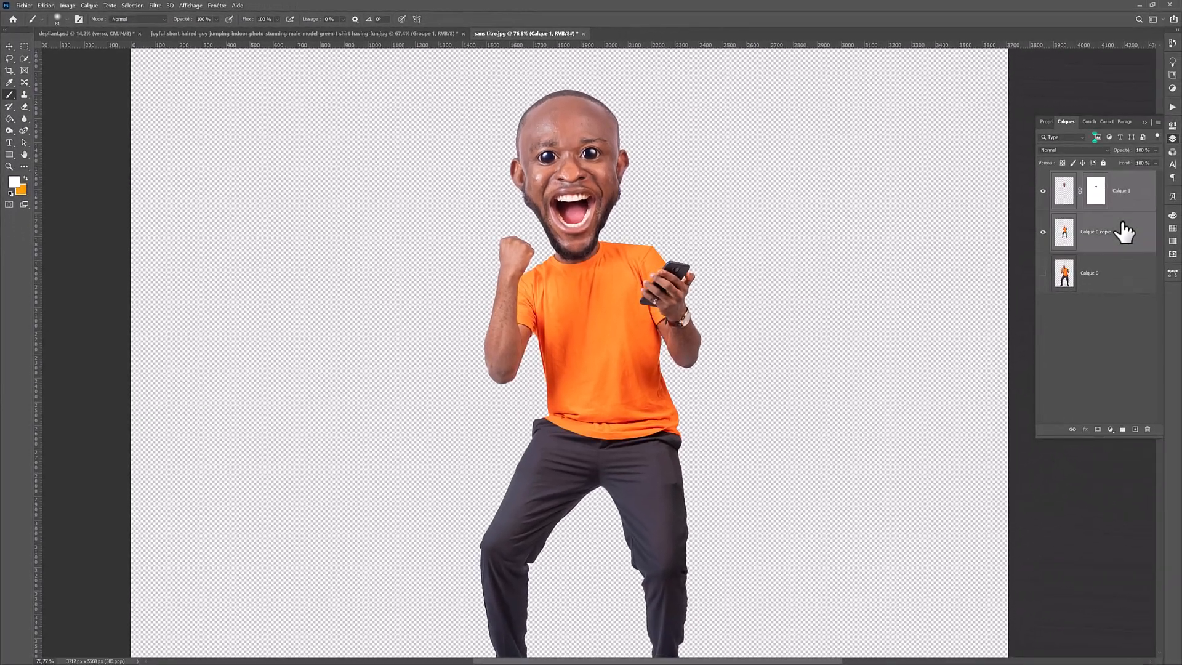
pyautogui.click(1122, 429)
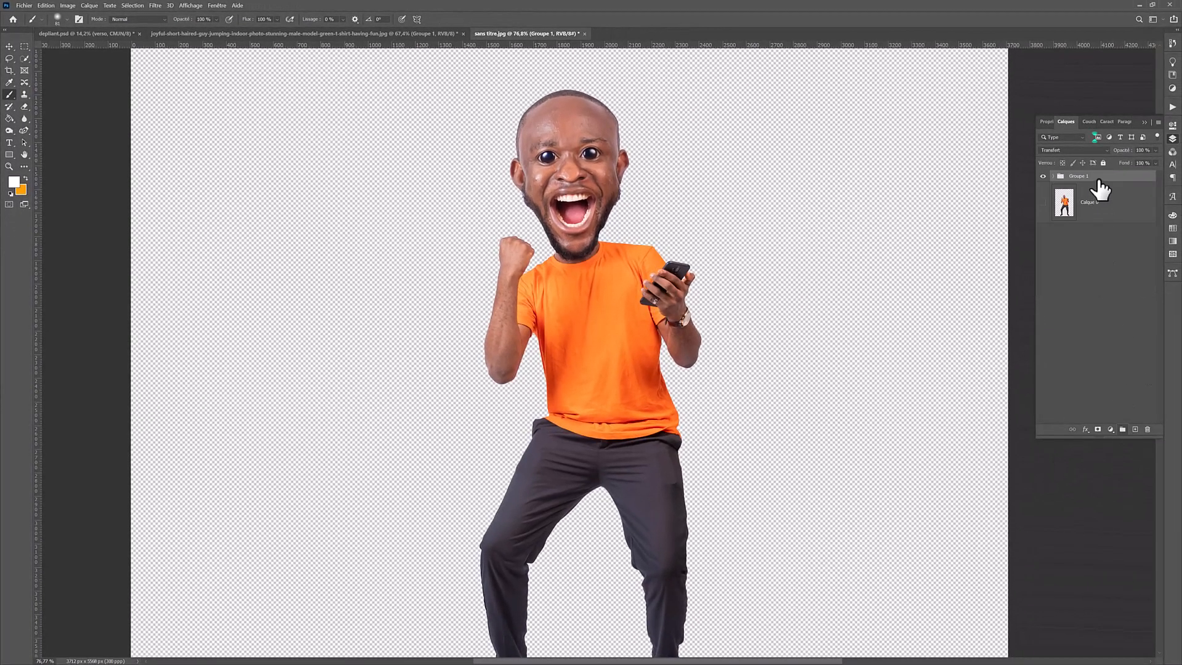
pyautogui.rightClick(1098, 182)
pyautogui.click(1088, 304)
# Apply the Filter Gallery's Poster Edges effect to the smart object with thickness 2, intensity 1 and posterization 2
pyautogui.click(156, 4)
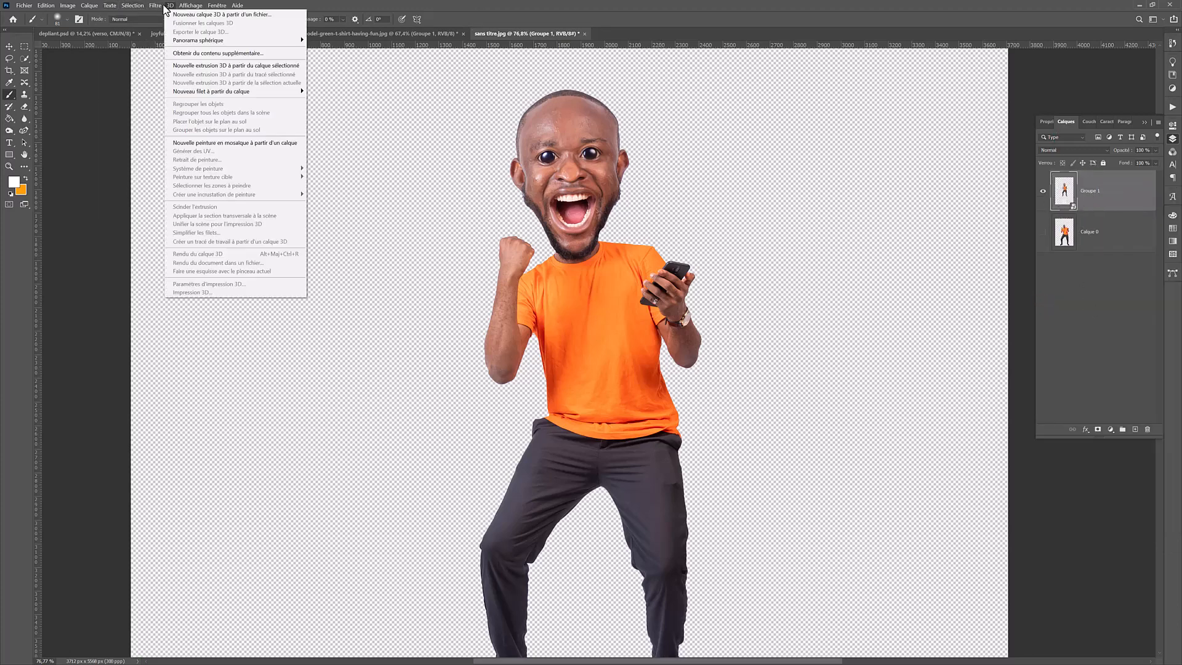
pyautogui.click(173, 35)
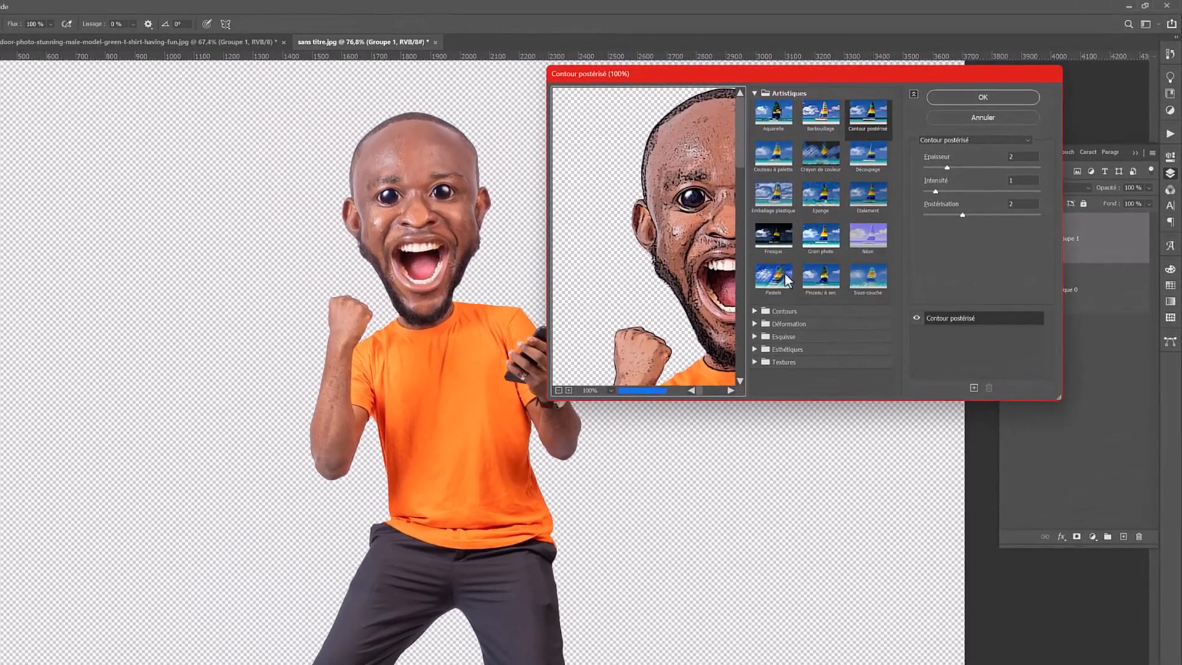
pyautogui.click(730, 390)
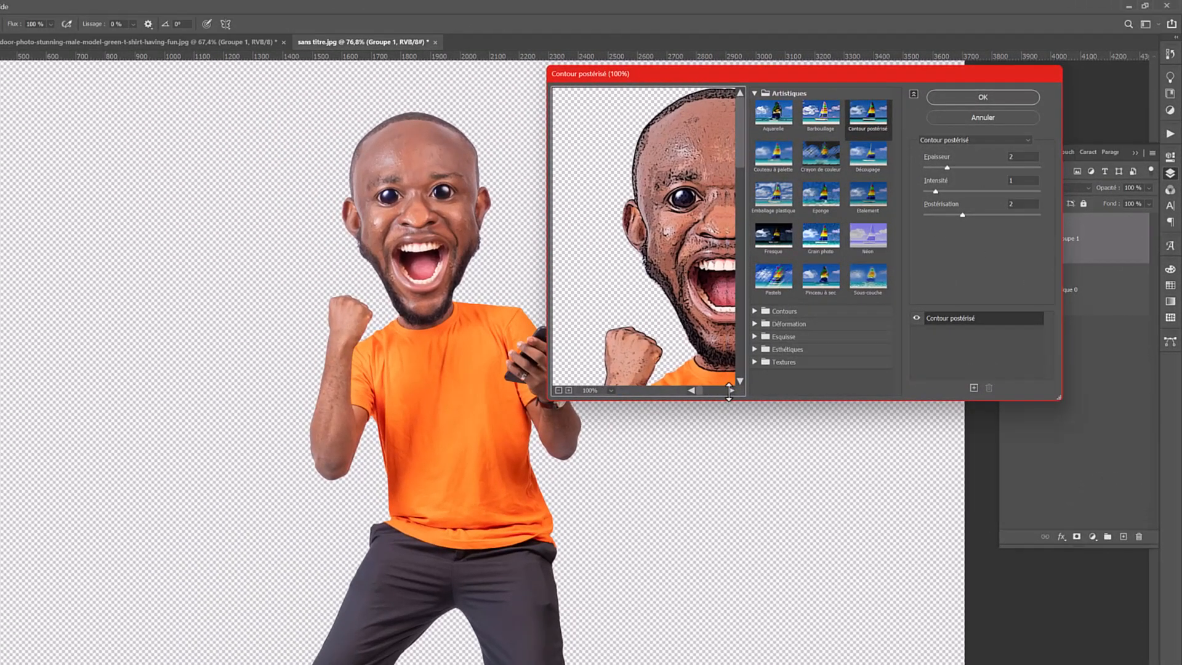
pyautogui.click(1005, 143)
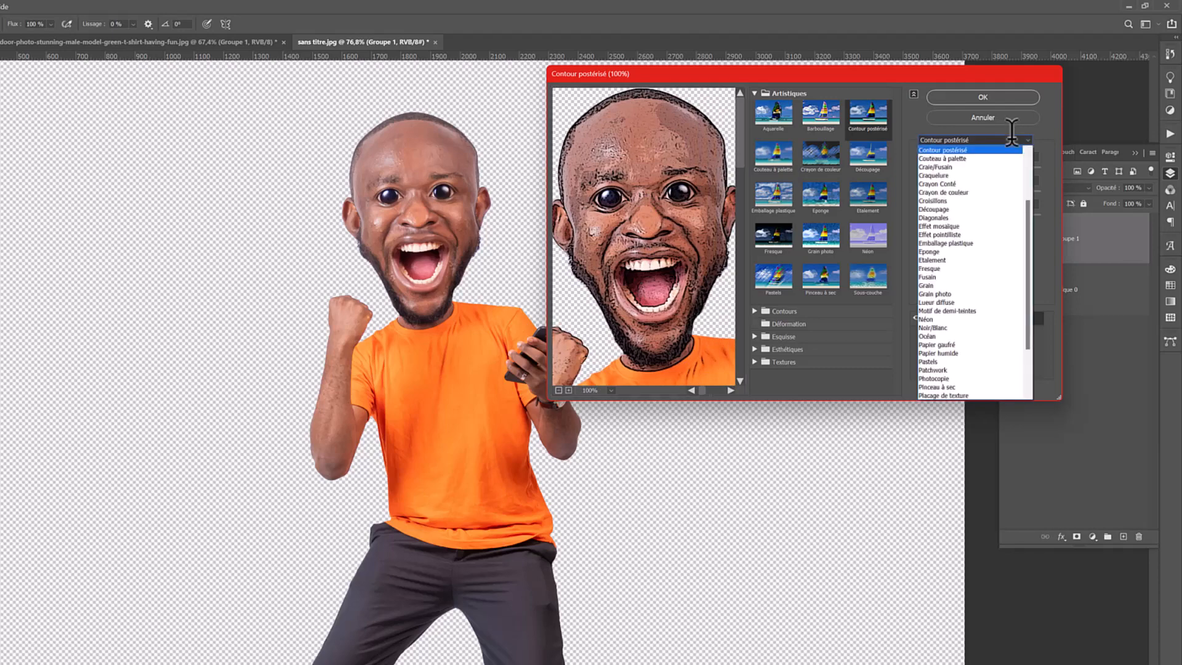
pyautogui.click(999, 140)
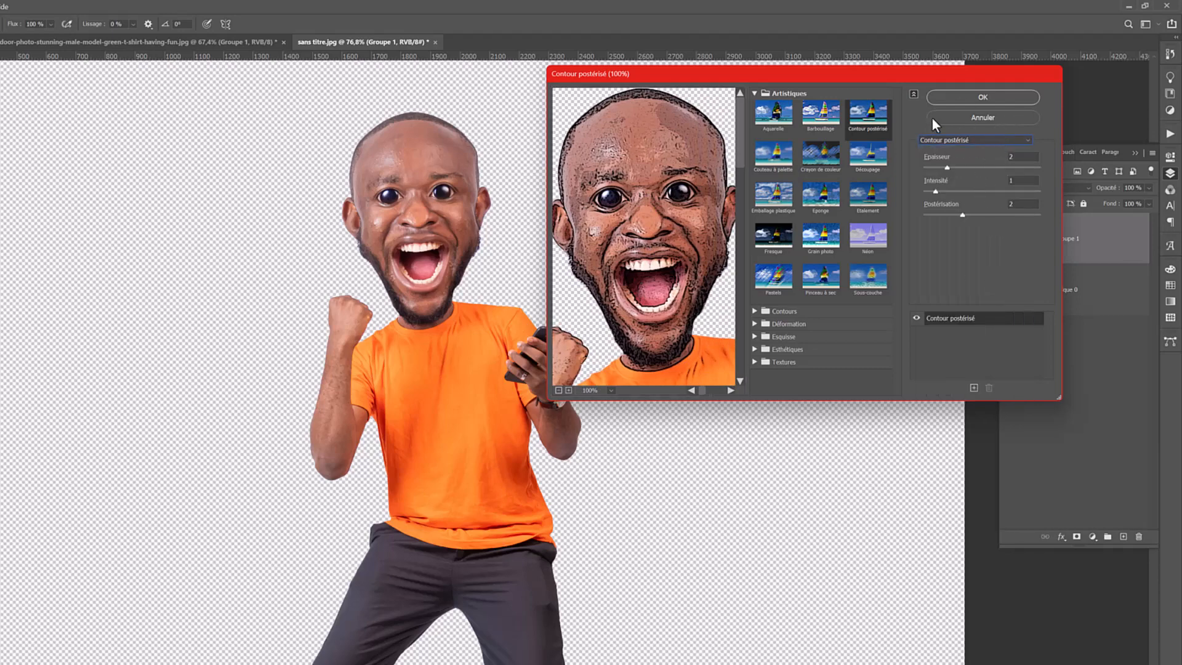
pyautogui.click(957, 99)
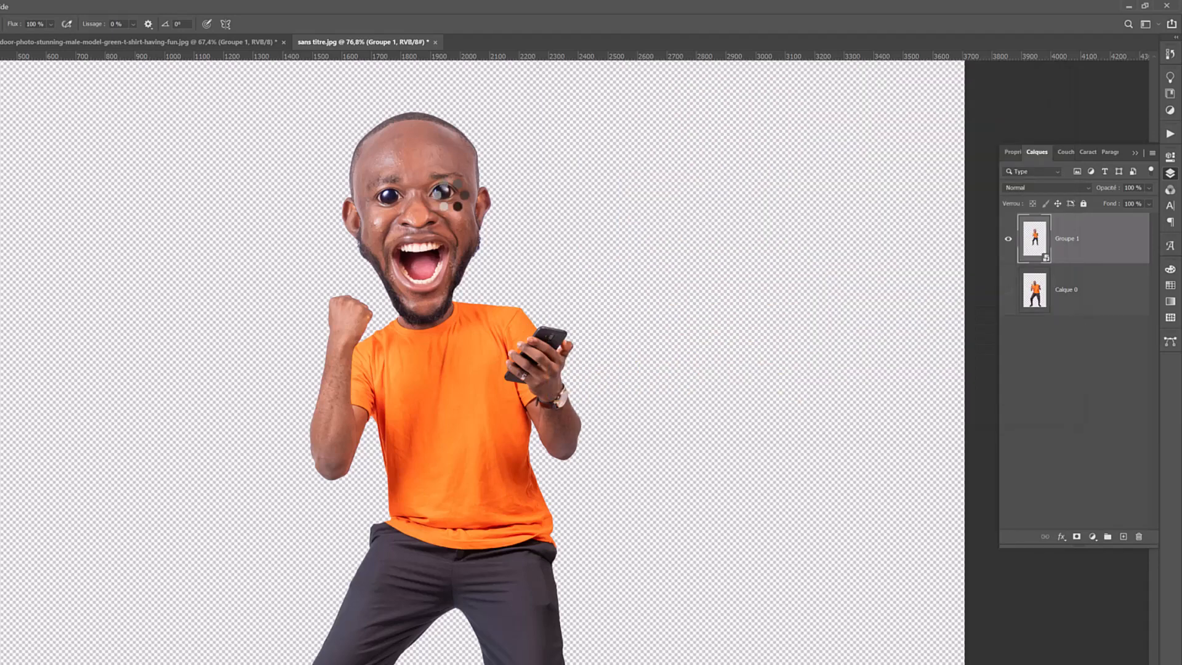
# Start the Oil Paint filter on the smart object and zoom its preview out to 25% on the caricature
pyautogui.click(173, 6)
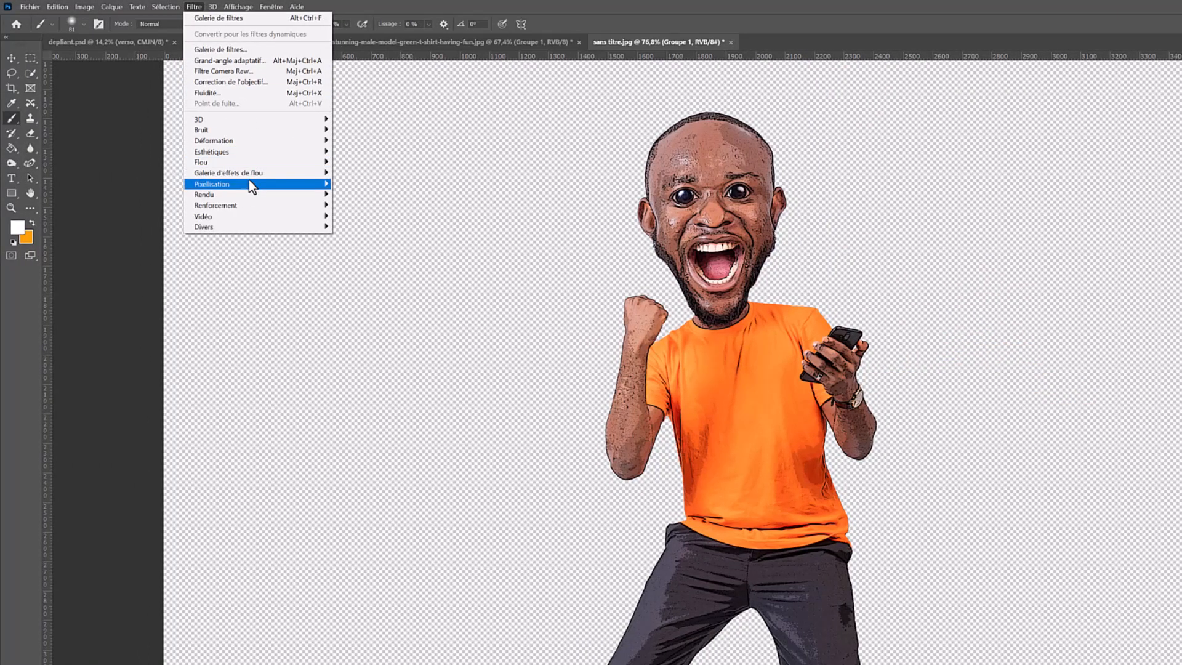
pyautogui.moveTo(250, 181)
pyautogui.moveTo(249, 152)
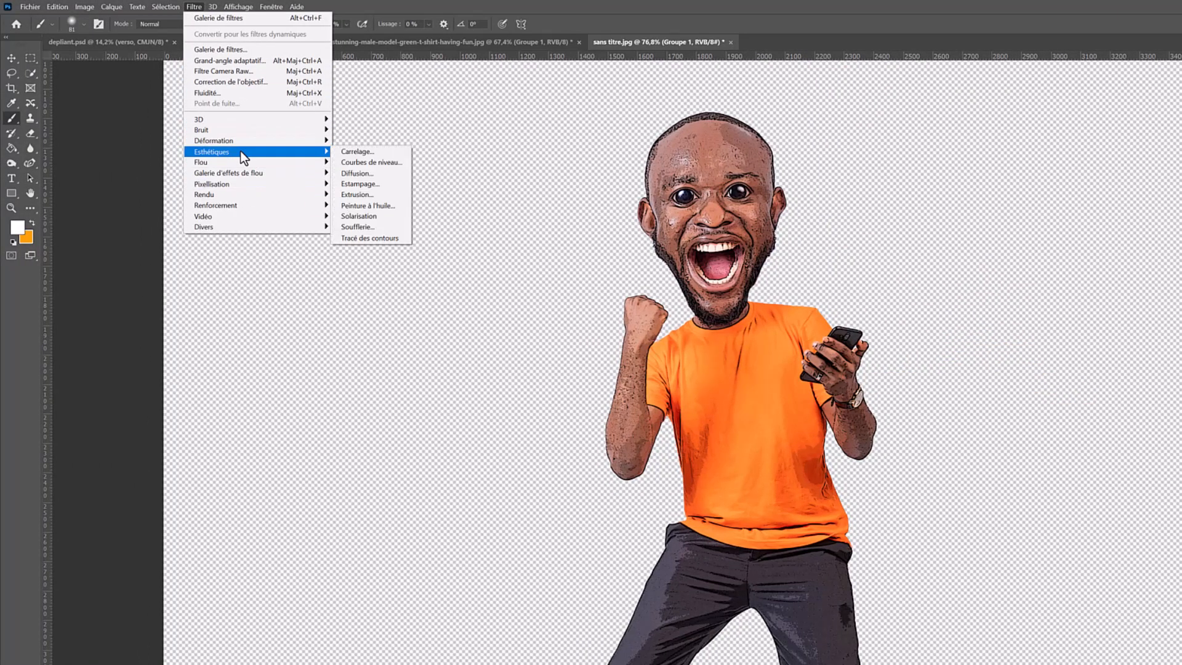
pyautogui.click(378, 210)
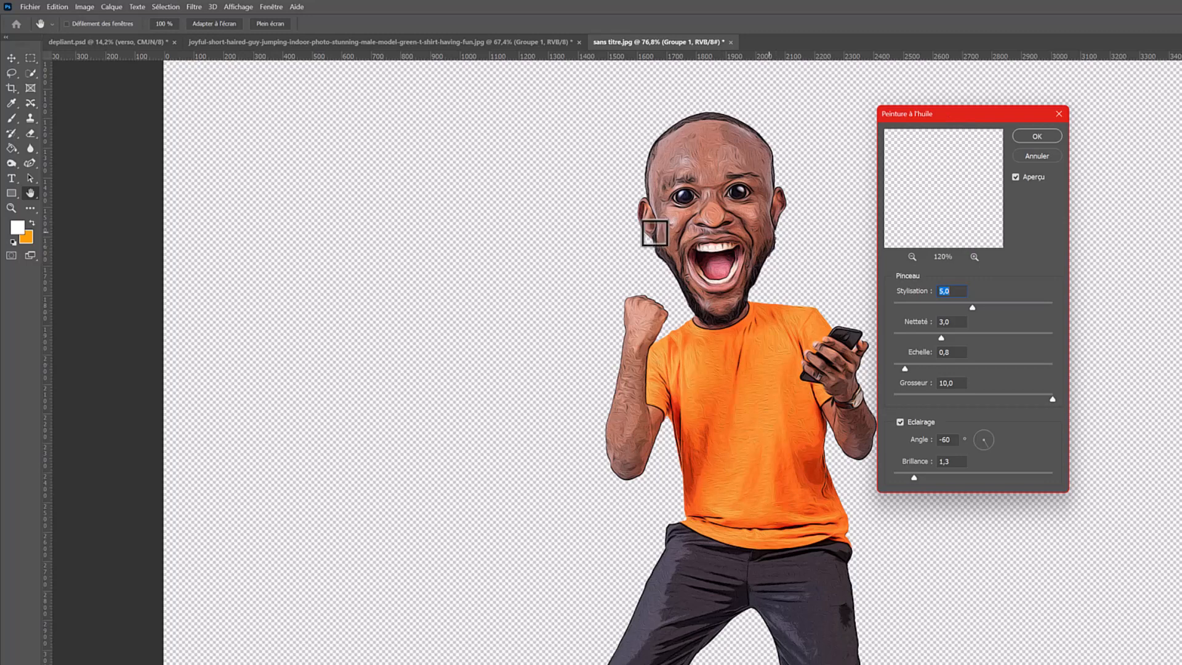
pyautogui.moveTo(934, 183); pyautogui.dragTo(413, 261)
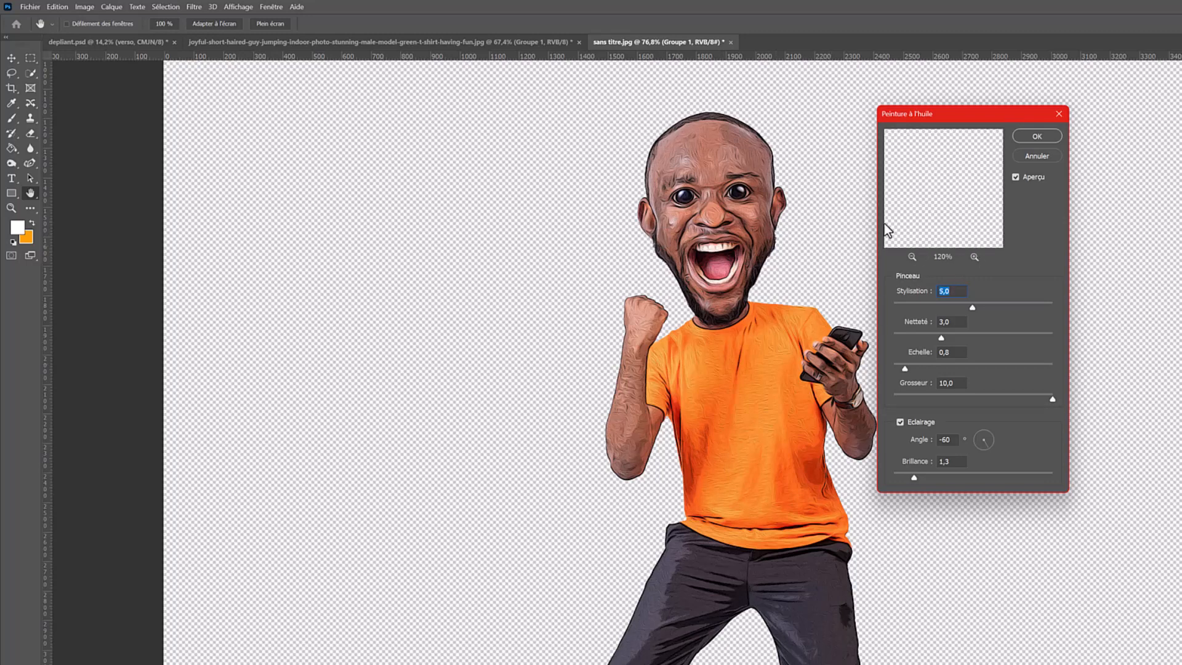
pyautogui.click(913, 254)
pyautogui.click(913, 254)
pyautogui.click(914, 254)
pyautogui.click(913, 254)
pyautogui.click(914, 254)
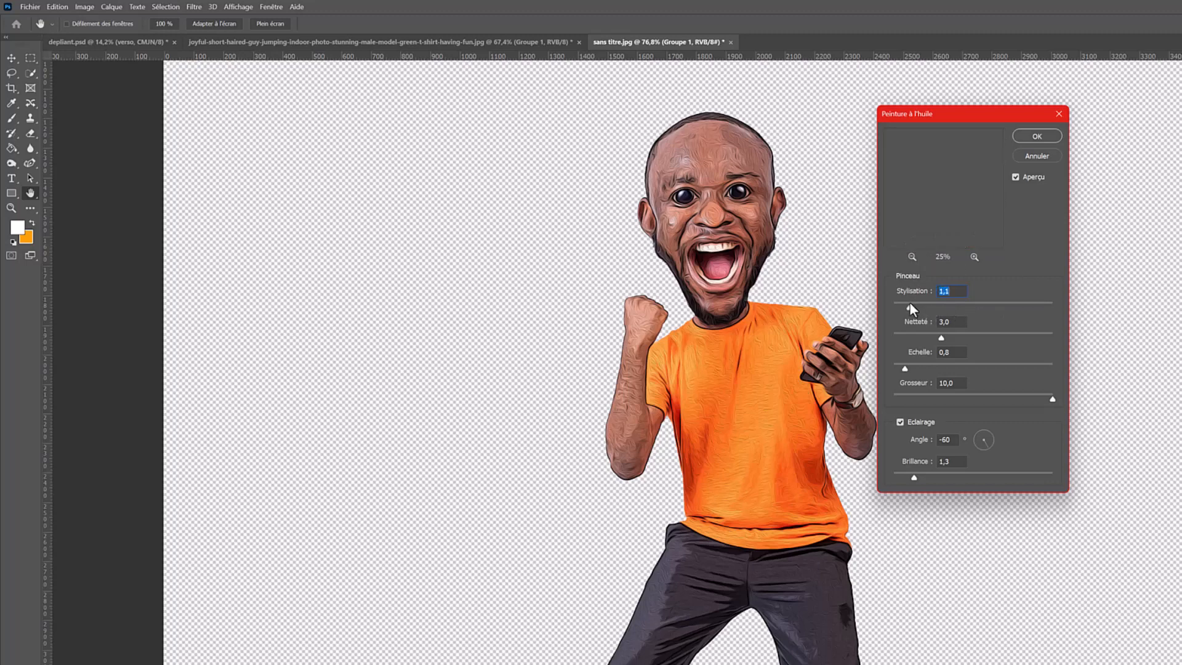
# Try different Oil Paint stylization strengths, set the stylization to 5, and apply the filter
pyautogui.click(1011, 303)
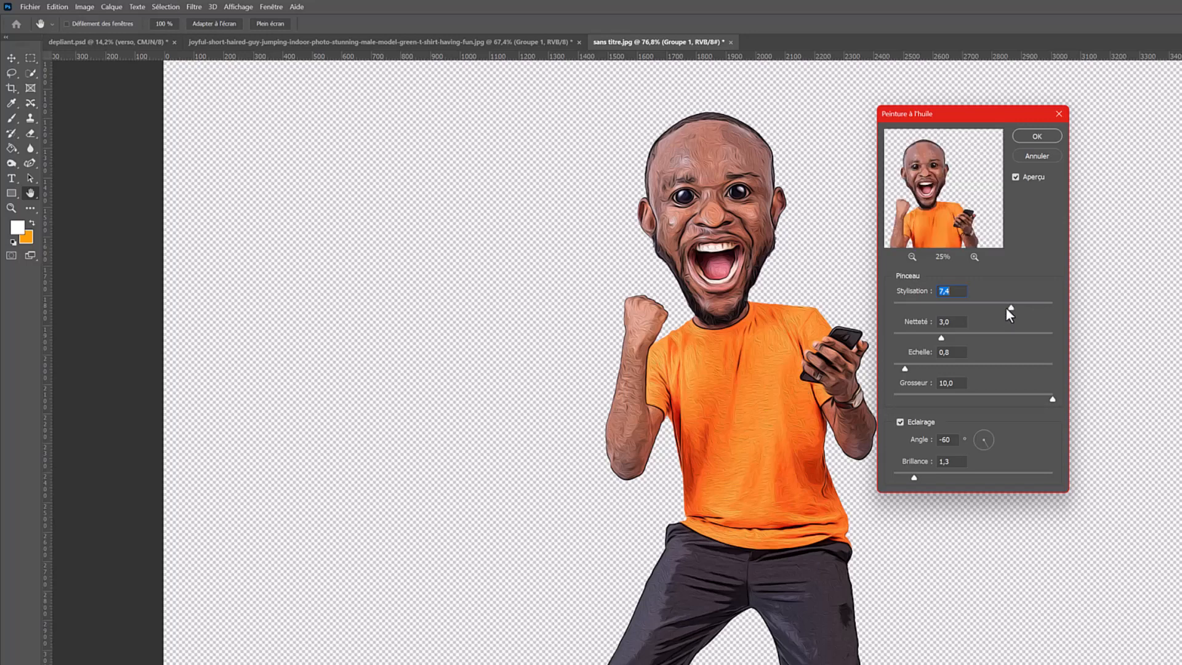
pyautogui.click(1037, 312)
pyautogui.write('5')
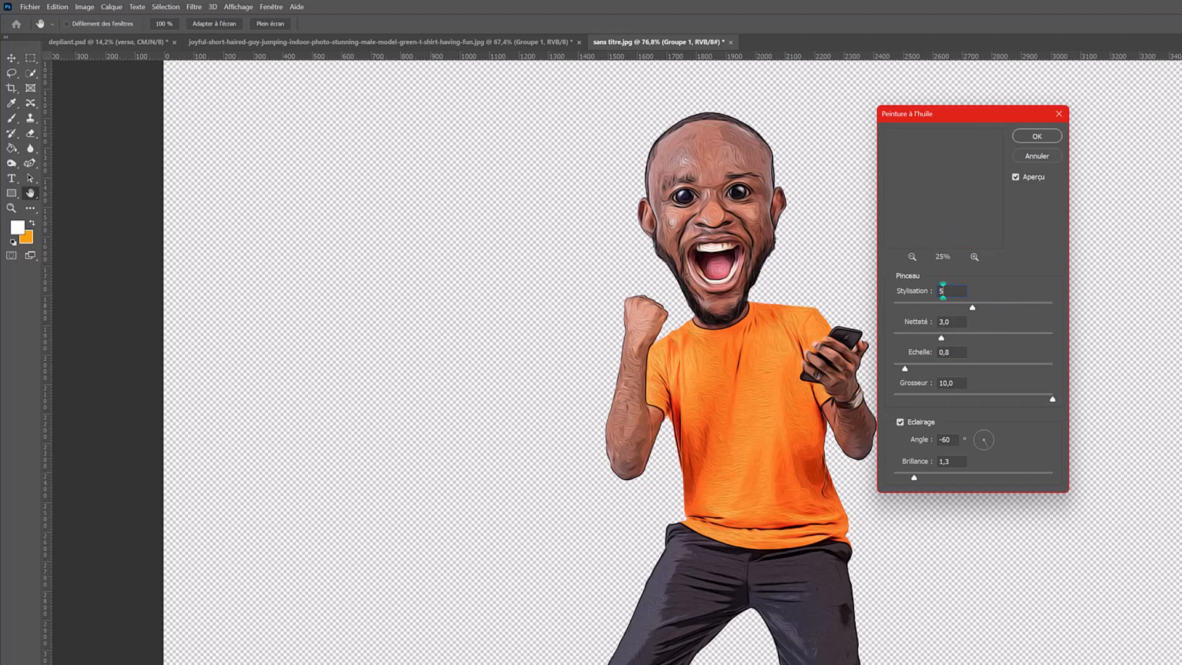
pyautogui.write('5')
pyautogui.press('BackSpace')
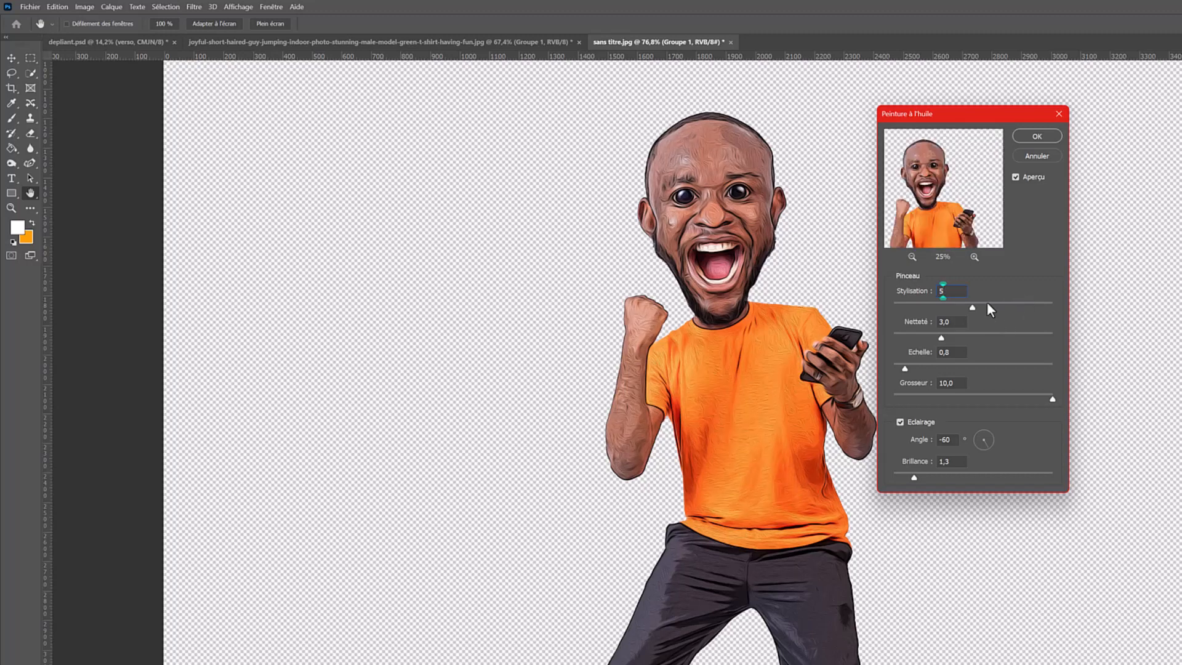
pyautogui.click(1029, 140)
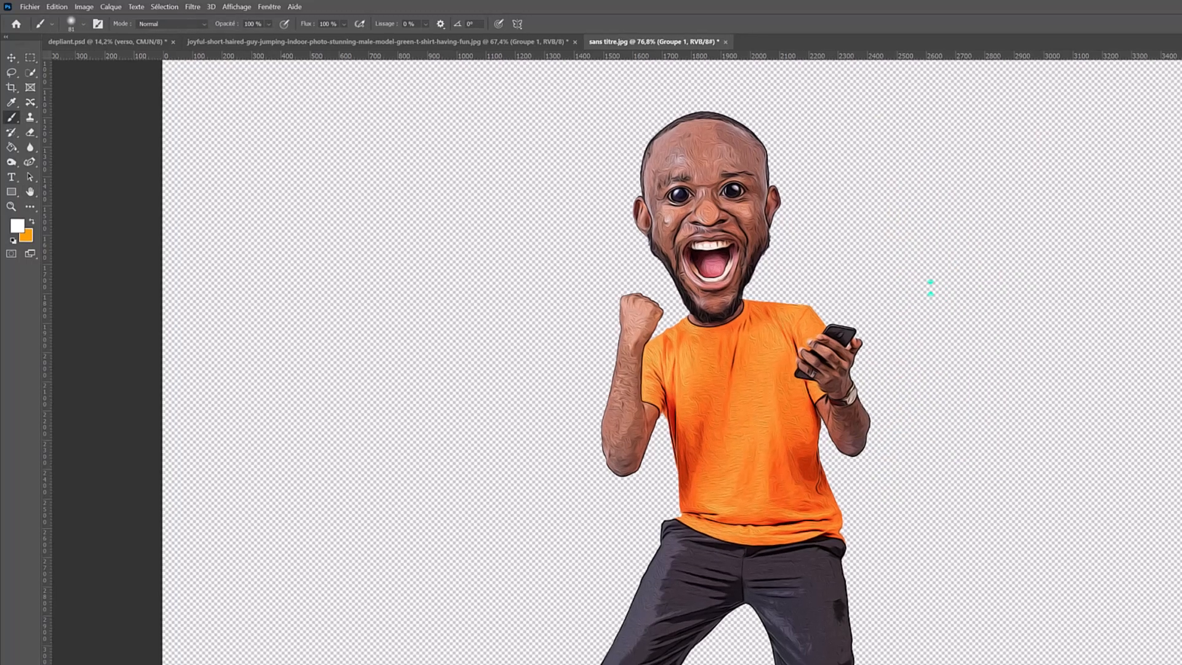
# Add a new layer between the caricature smart object and the original photo layer and fill it with white
pyautogui.click(1162, 308)
pyautogui.click(1134, 430)
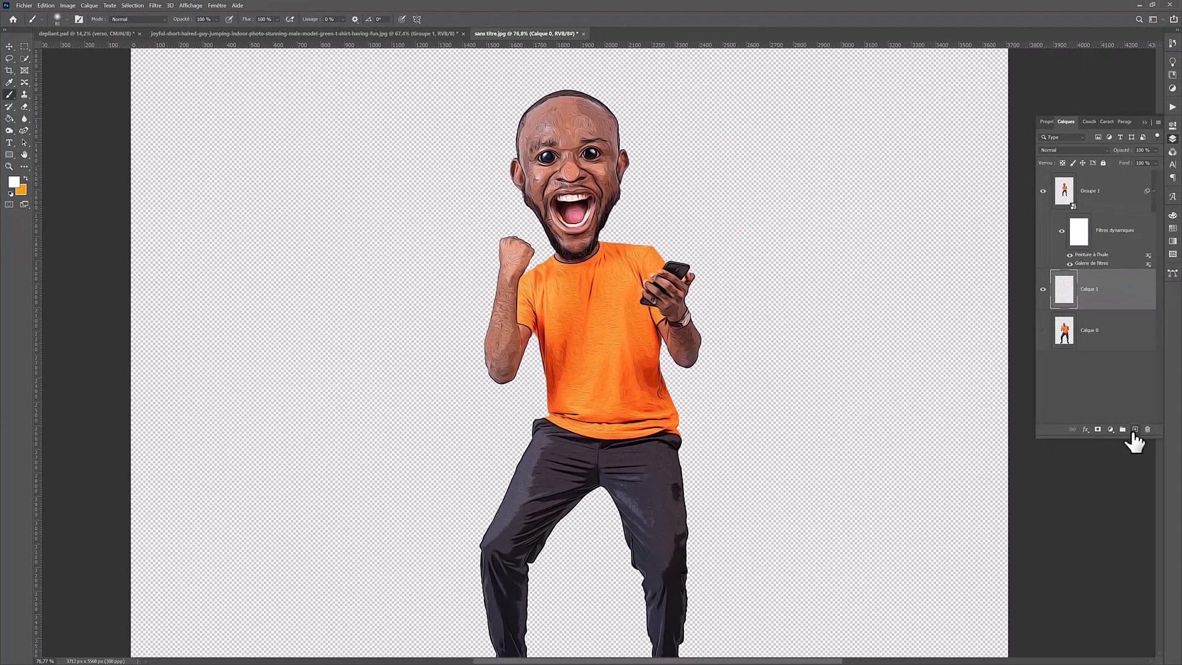
pyautogui.click(9, 118)
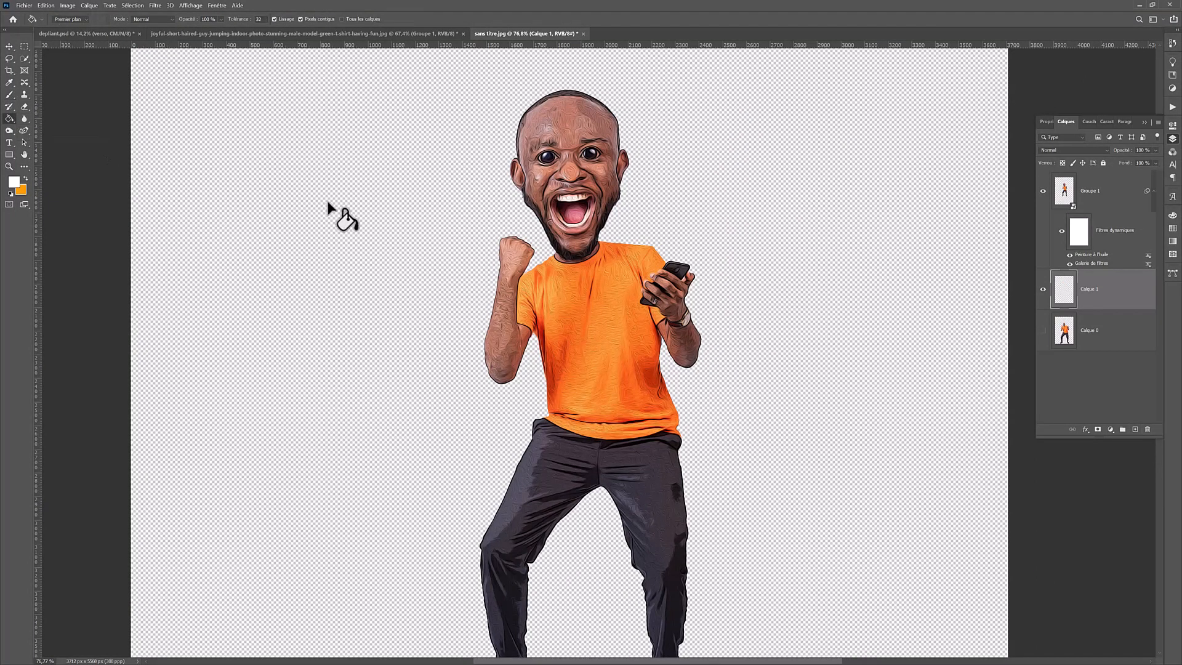
pyautogui.click(328, 204)
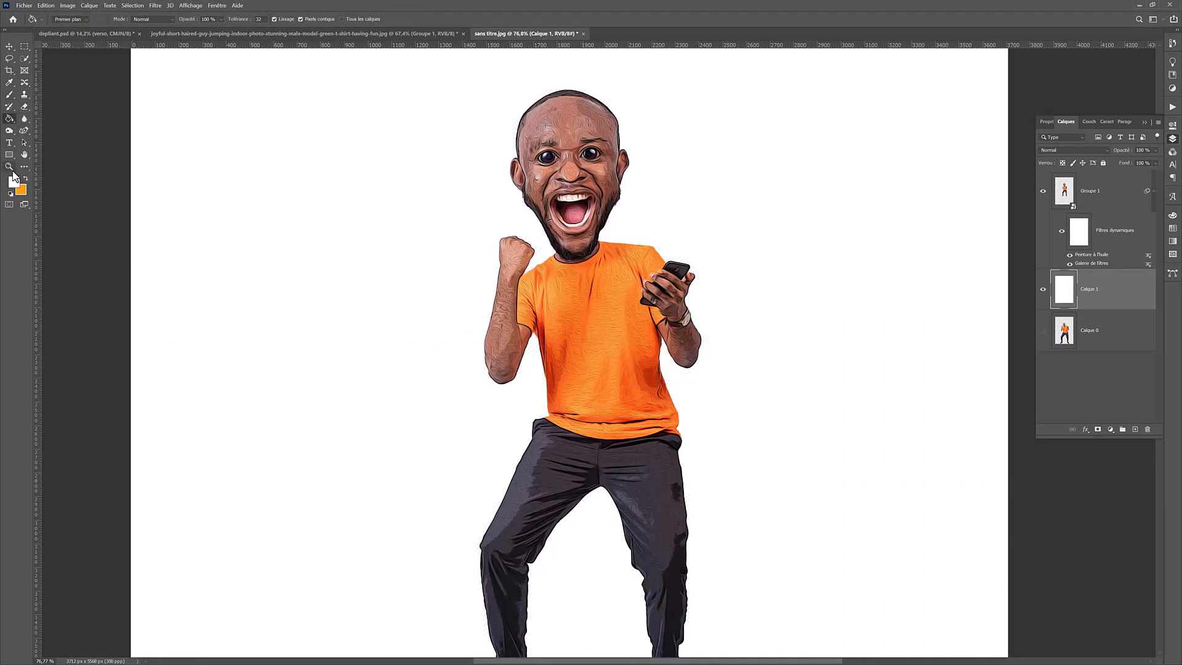
pyautogui.moveTo(534, 246); pyautogui.dragTo(528, 244)
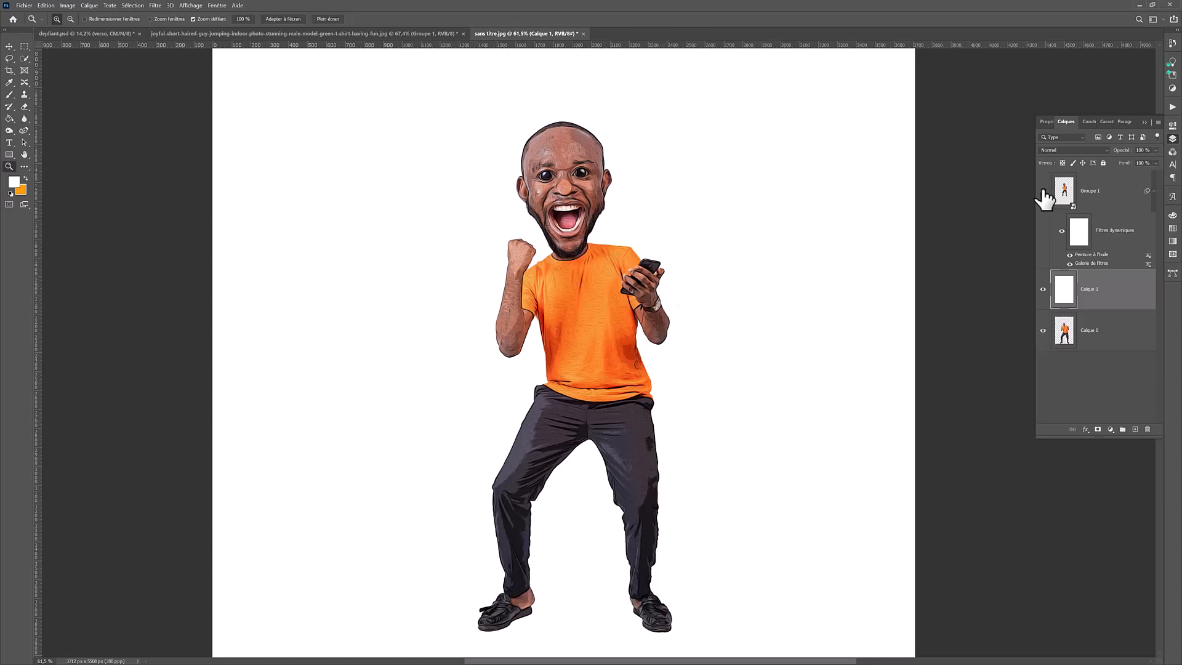
pyautogui.moveTo(541, 183)
pyautogui.mouseDown()
pyautogui.moveTo(530, 177)
pyautogui.moveTo(551, 178)
pyautogui.mouseUp()
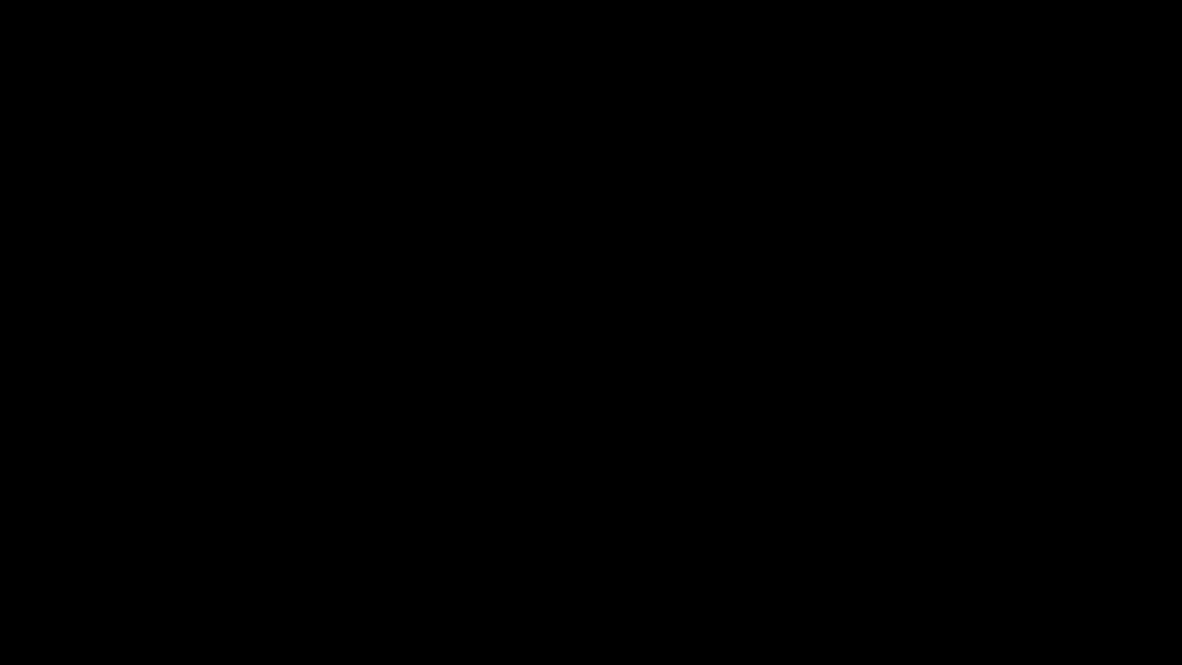